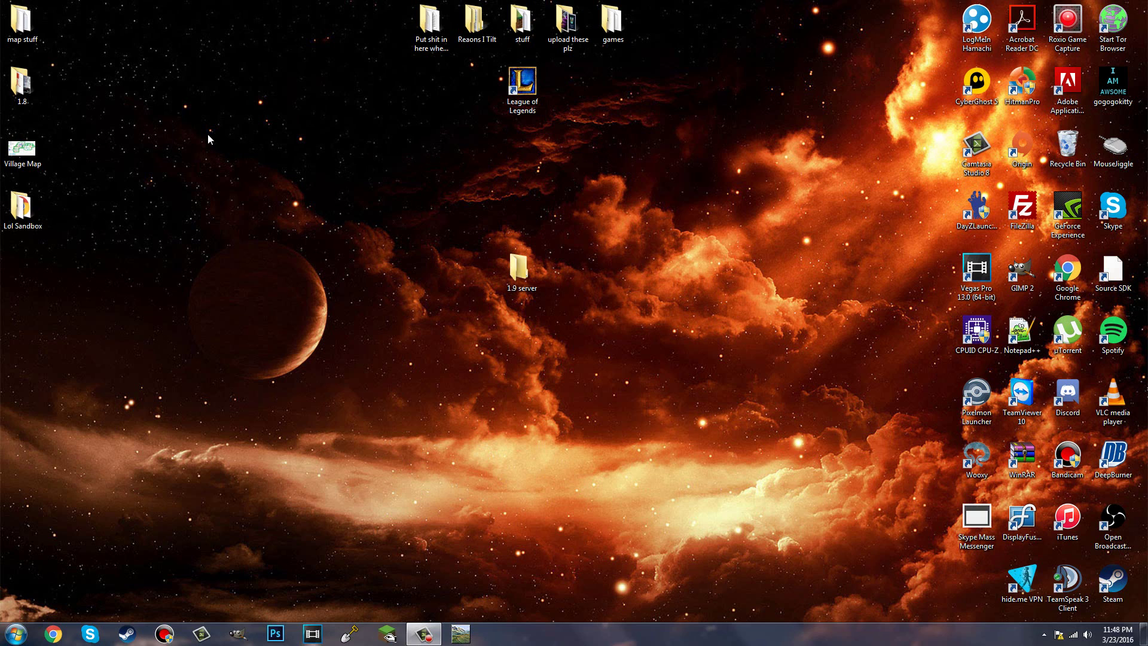
Step: Drag the open windows aside to reveal the desktop's 1.9 server and games folders
left_click_drag(228, 80, 395, 418)
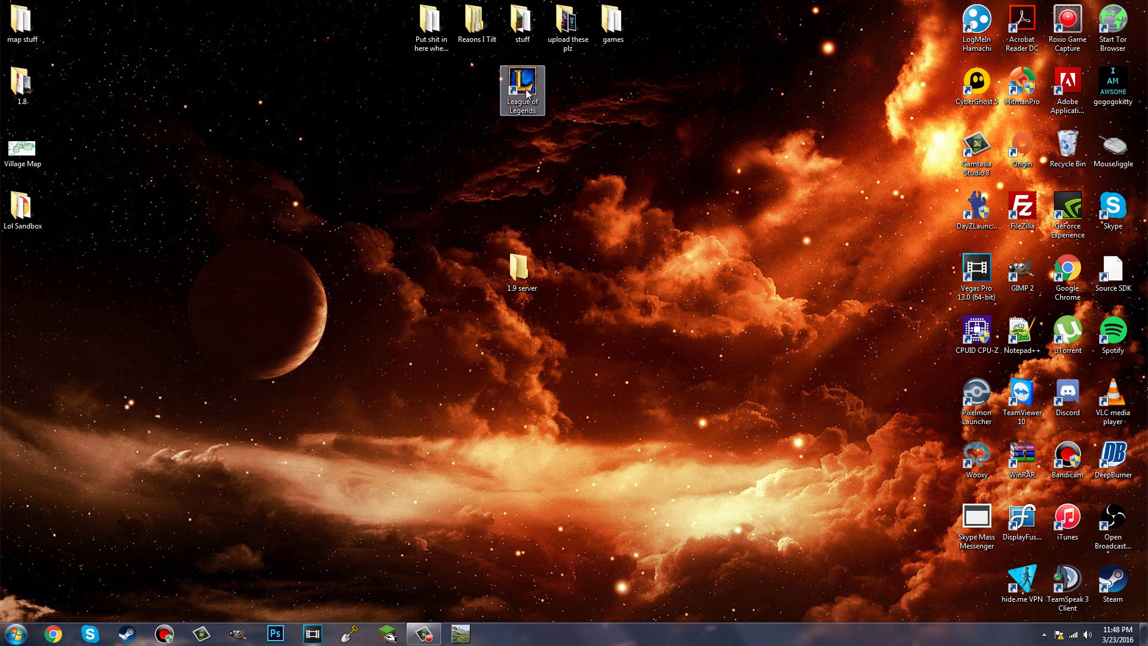
left_click_drag(491, 56, 367, 464)
left_click_drag(145, 13, 296, 289)
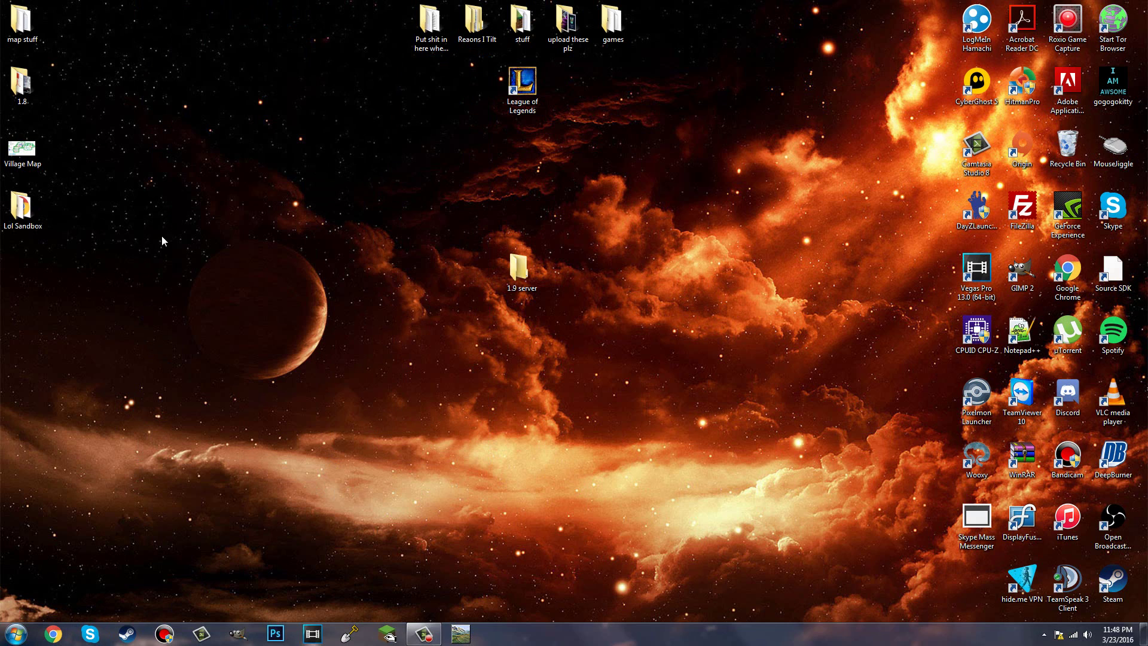
Step: In Chrome, search Google for 'get spigot' and open the getspigot.org site
left_click(52, 634)
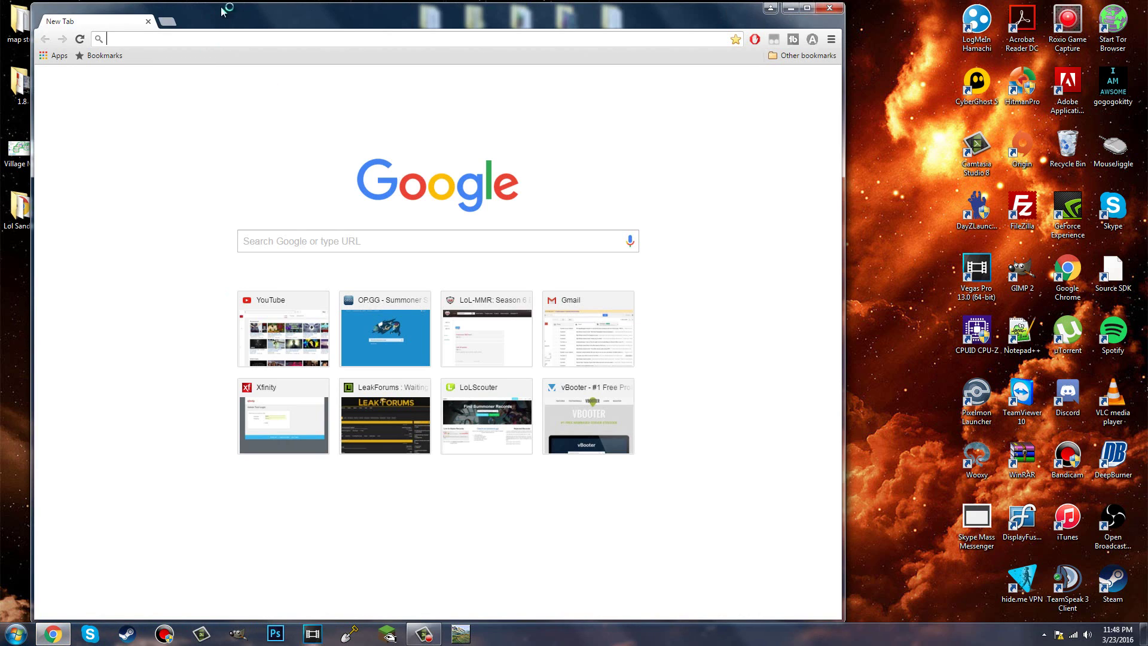
type("get spigot")
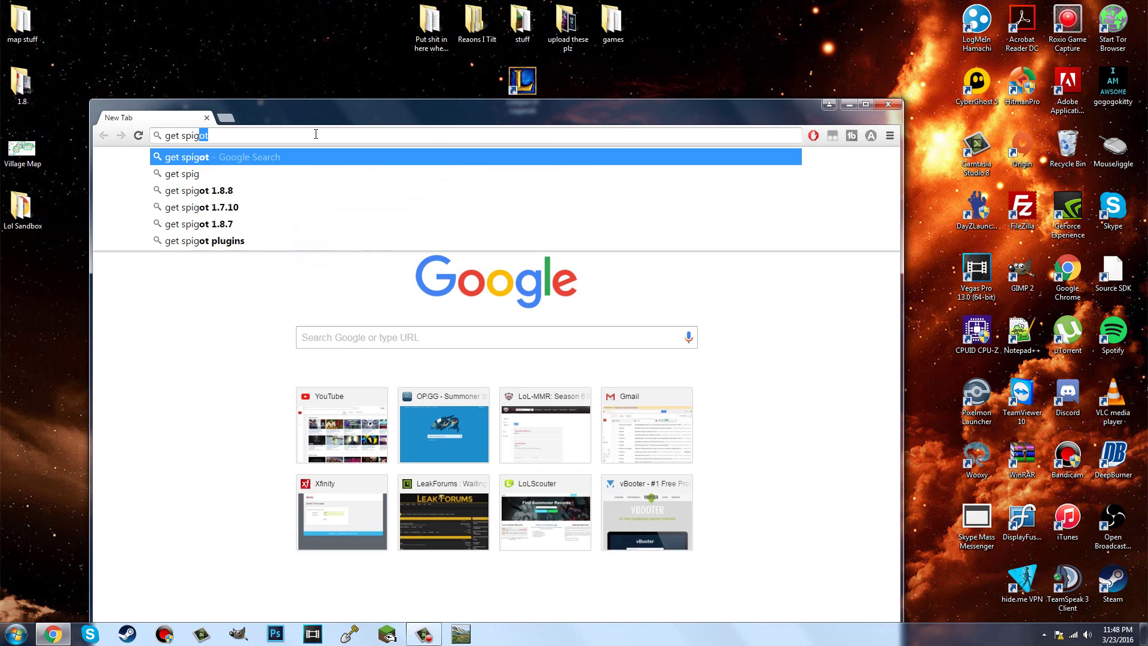
key("Return")
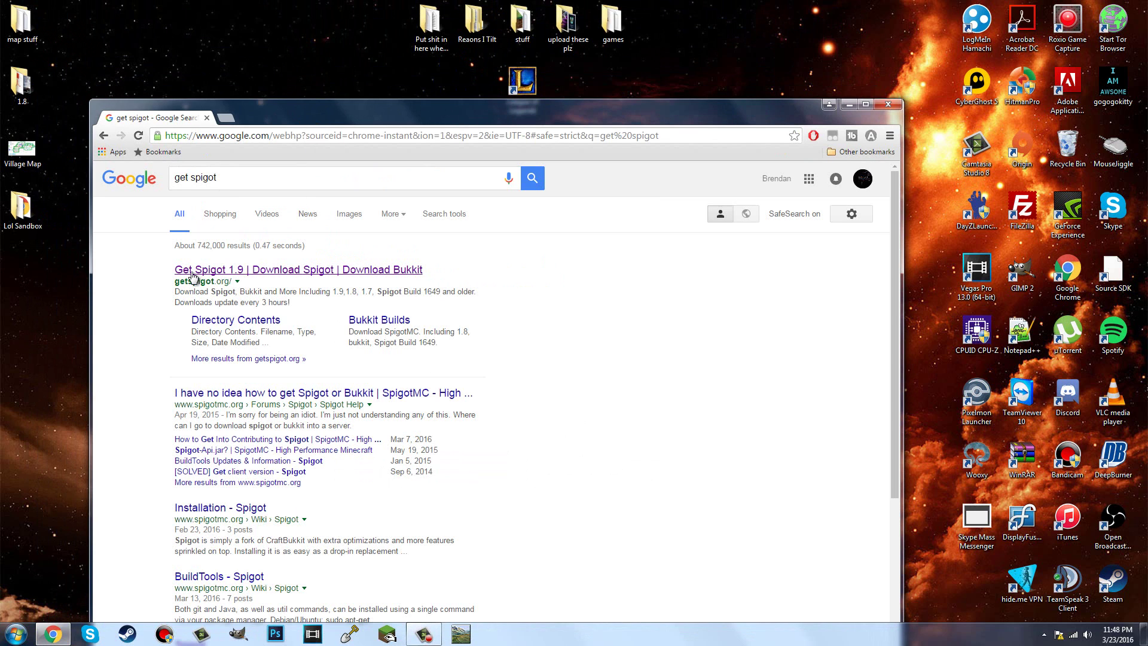
left_click(207, 275)
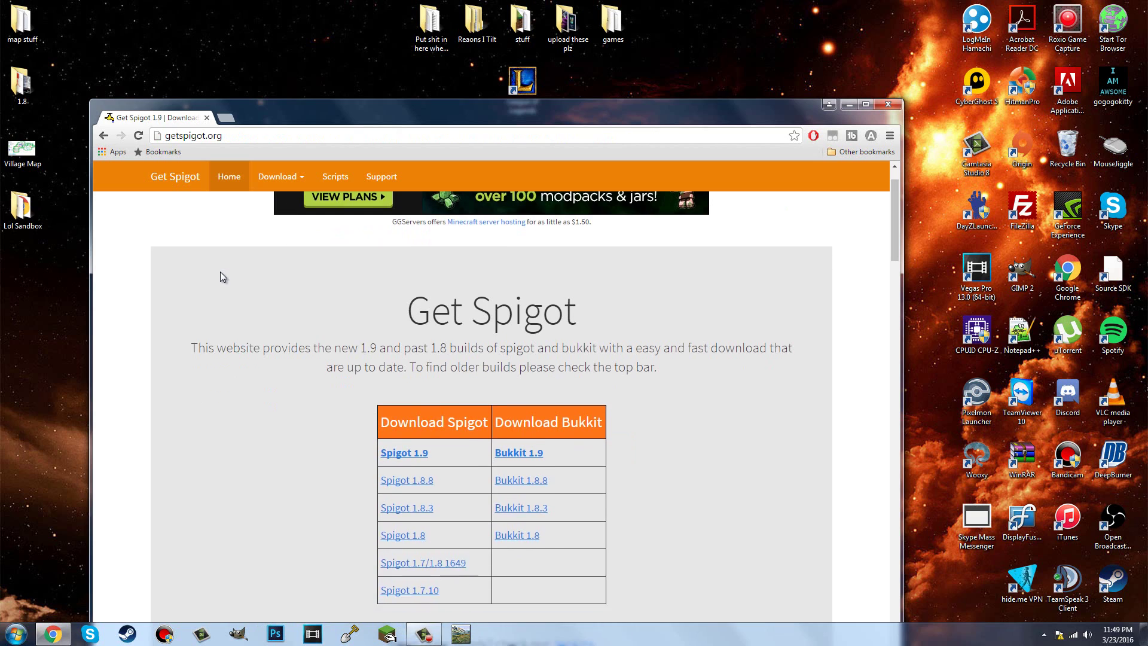
Step: Download craftbukkit-1.9.jar by opening the Bukkit 1.9 link in a new tab
scroll(220, 275, "down", 2)
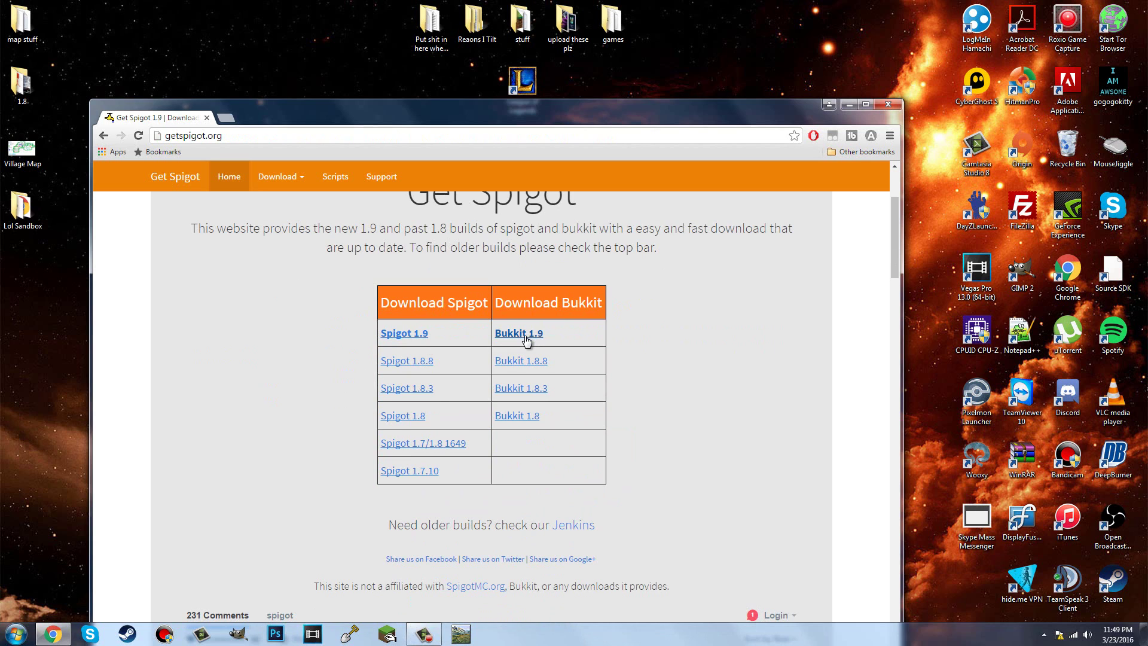
left_click_drag(459, 108, 440, 29)
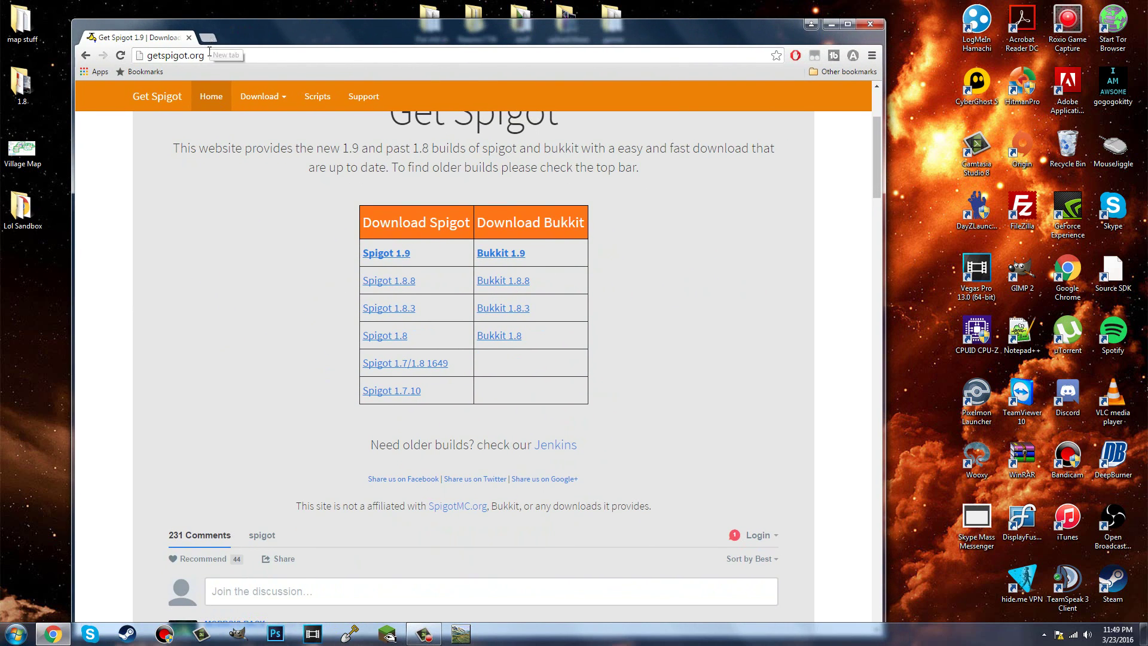
left_click_drag(210, 37, 229, 80)
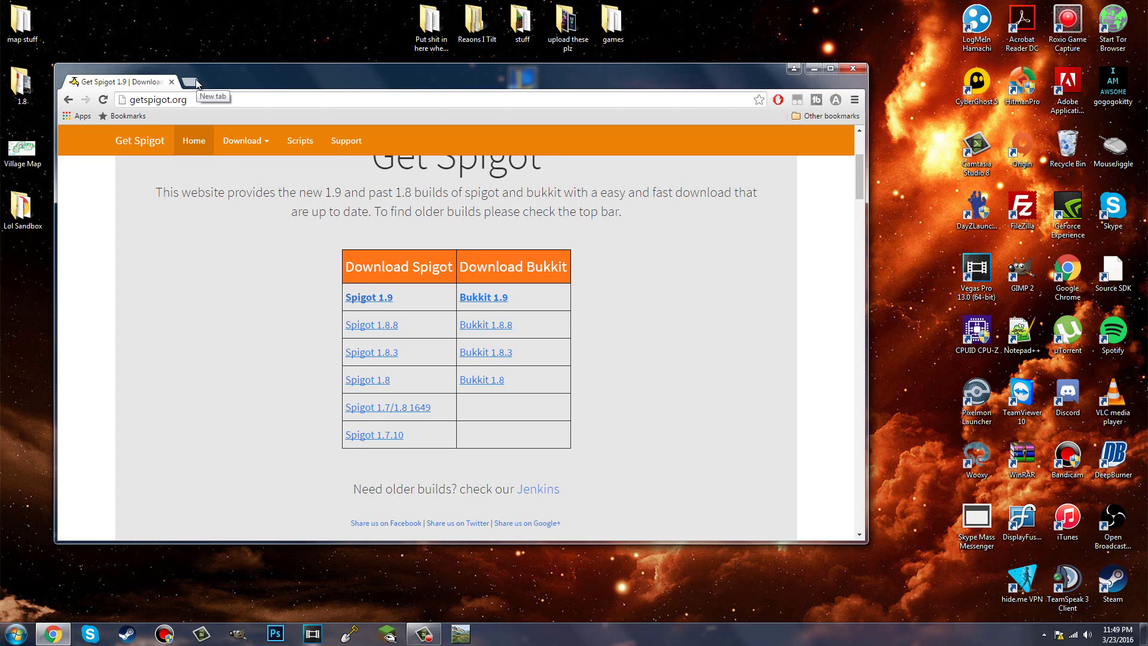
right_click(471, 301)
left_click(511, 305)
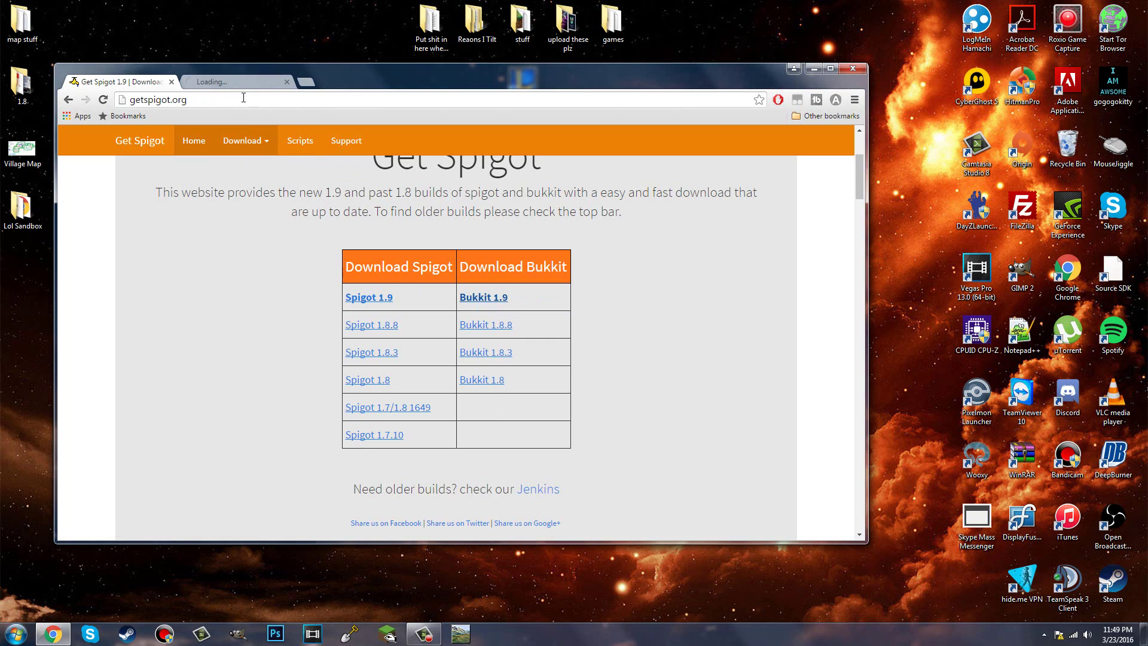
left_click_drag(245, 82, 762, 92)
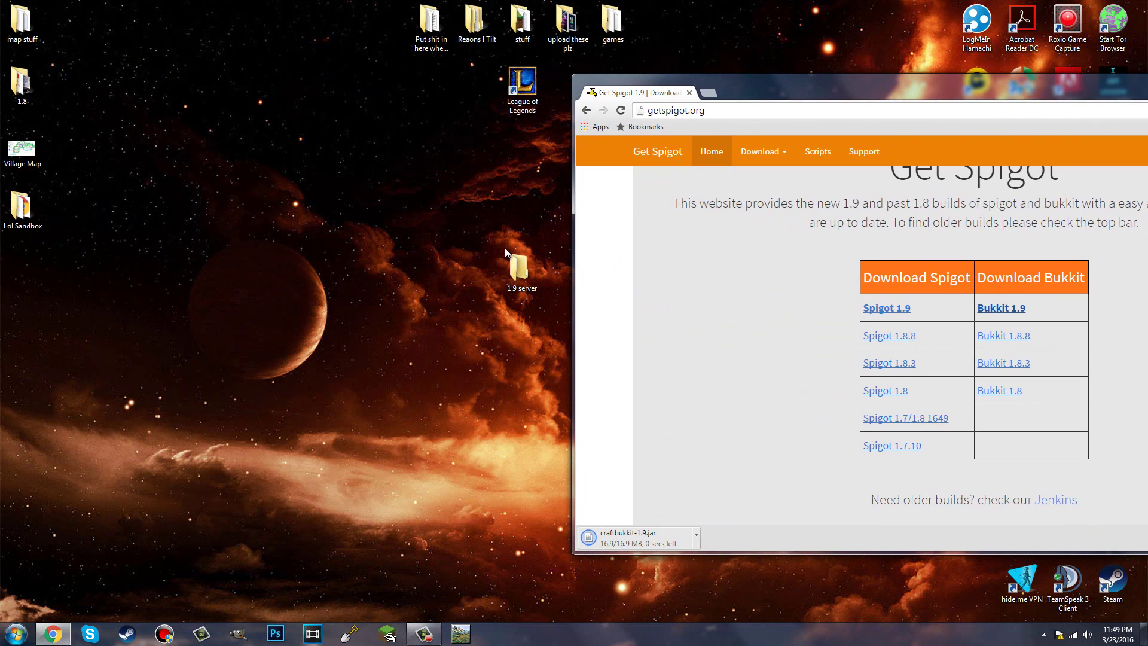
Step: Open the 1.9 server folder, keep the downloaded craftbukkit-1.9.jar, and open the old 1.8 folder
double_click(515, 261)
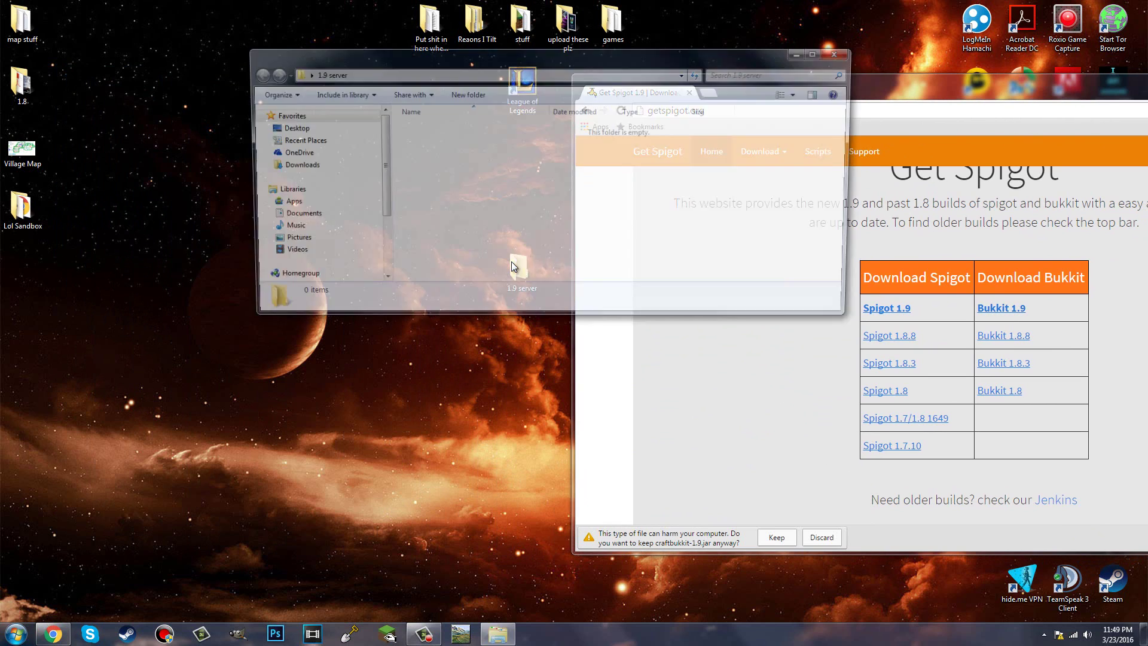
left_click(770, 538)
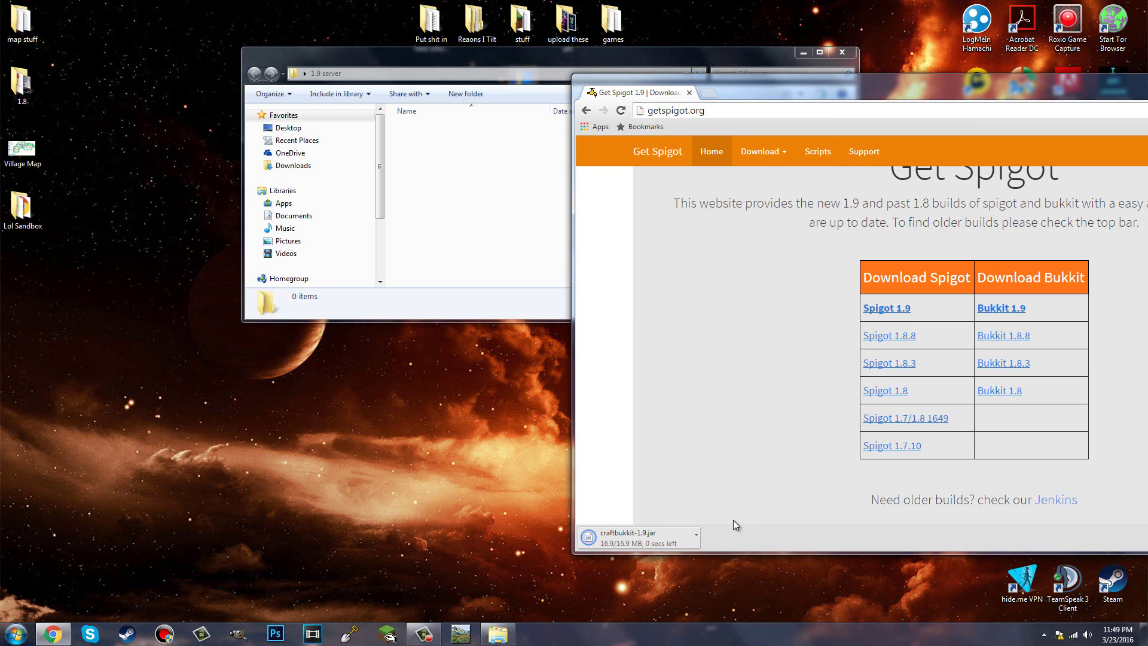
double_click(22, 84)
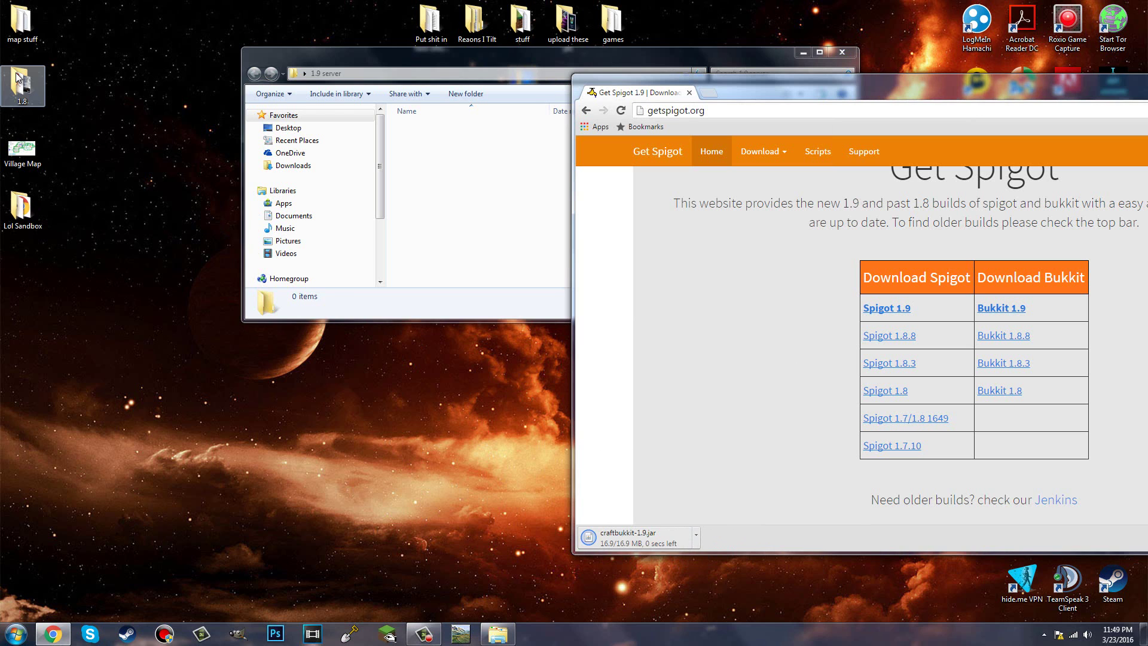
scroll(479, 157, "down", 3)
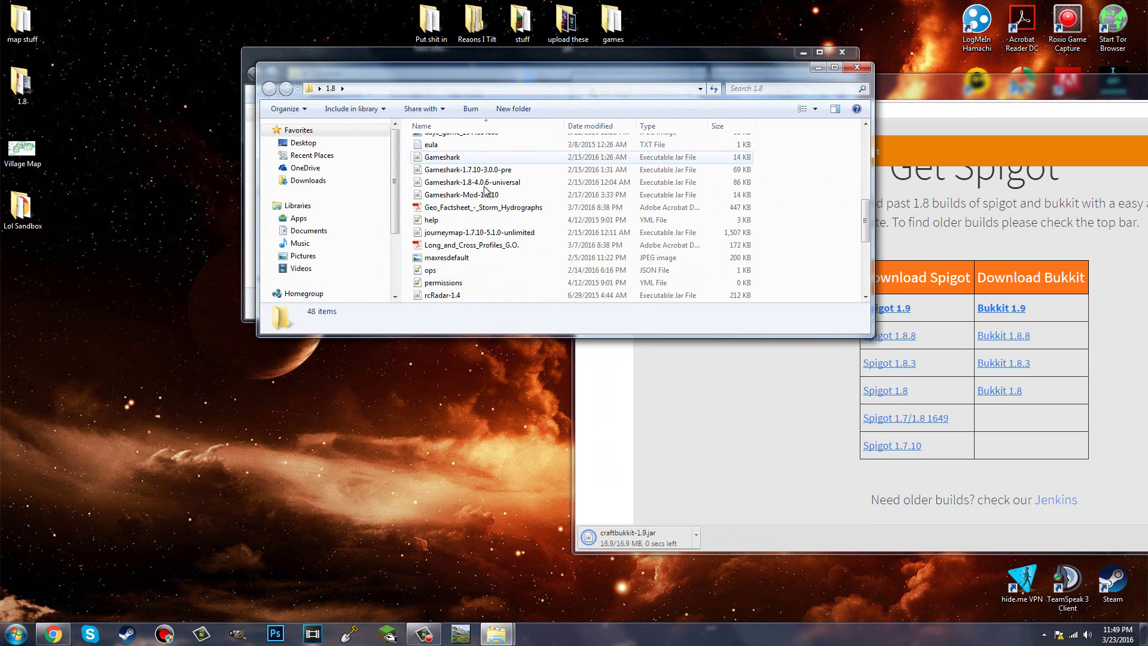
scroll(465, 242, "down", 5)
Step: Cut start.bat from the 1.8 folder and paste it into the 1.9 server folder
right_click(444, 207)
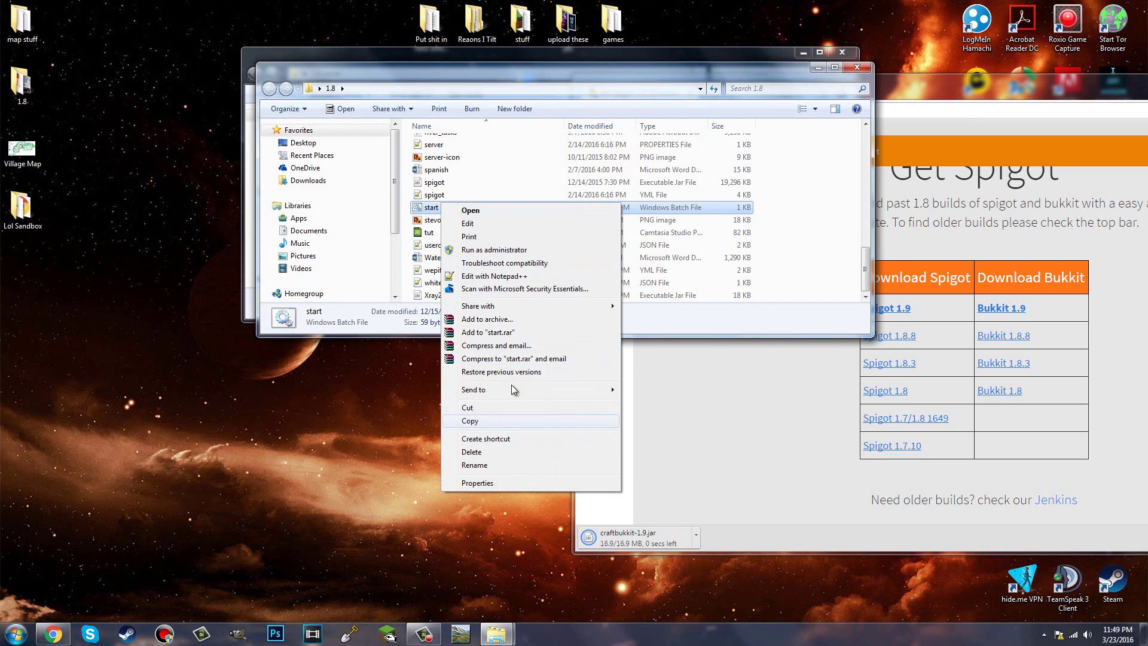
left_click(469, 408)
left_click(857, 67)
left_click(475, 170)
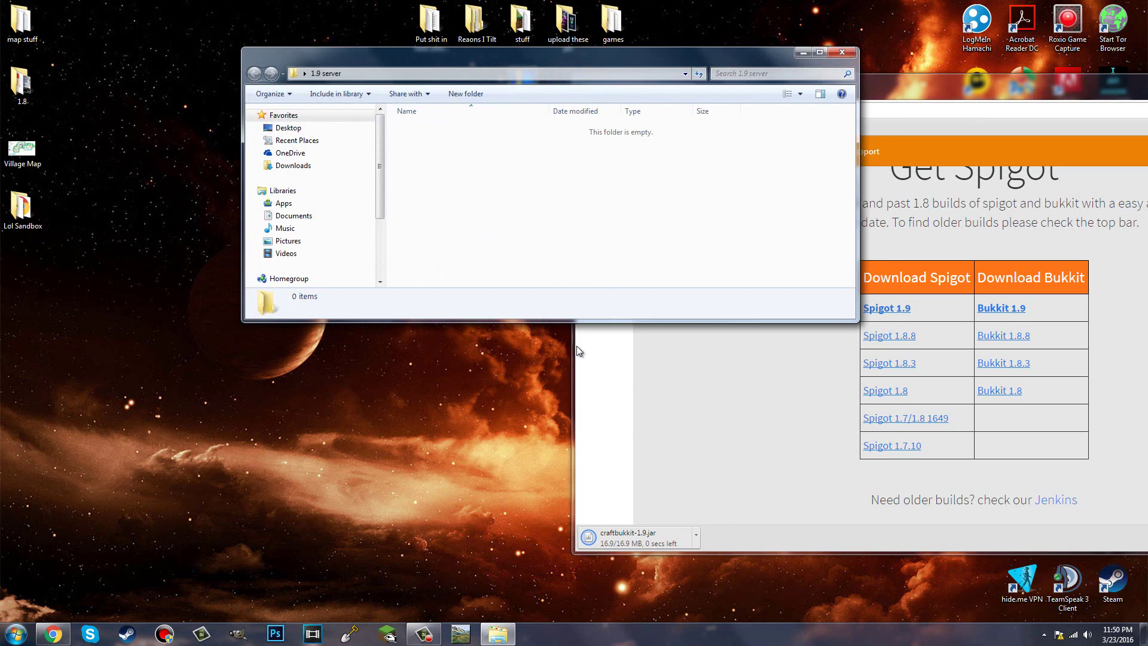
right_click(526, 237)
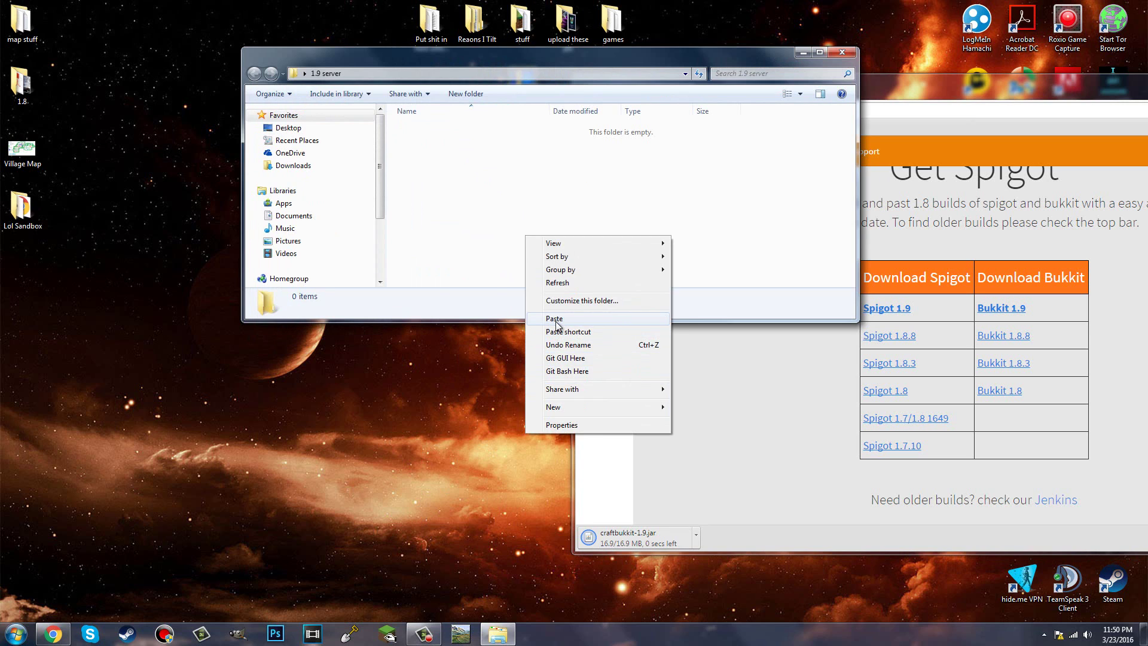
left_click(554, 318)
right_click(424, 127)
left_click(408, 125)
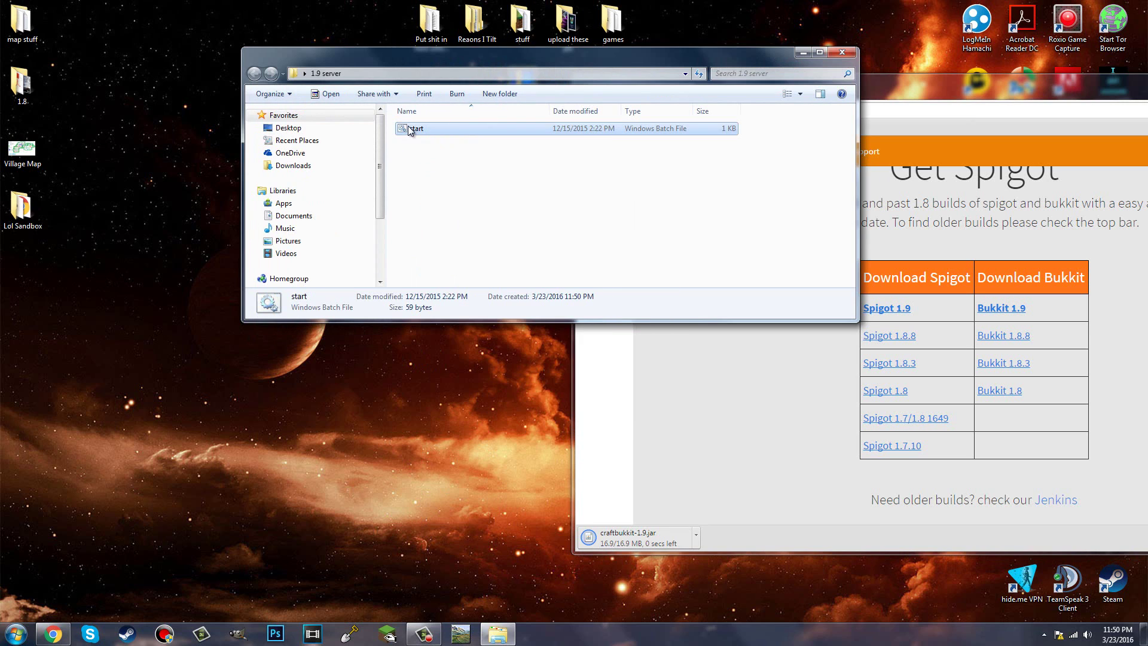
right_click(408, 126)
Step: Open start.bat in Notepad++, change spigot.jar to craftbukkit.jar, and save
left_click(455, 199)
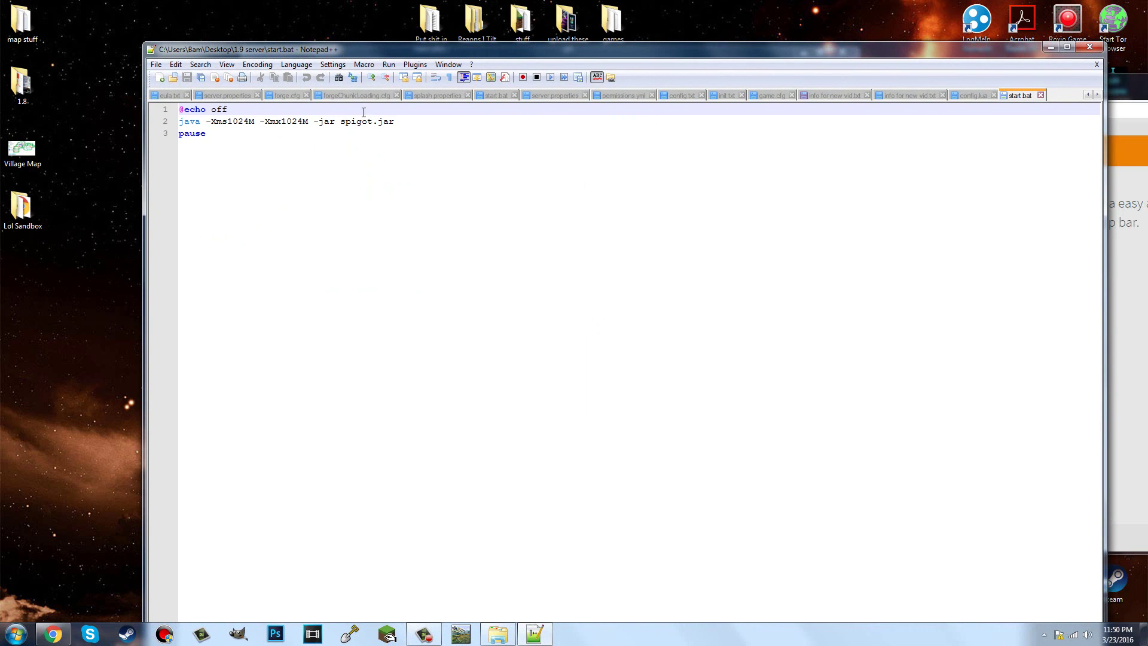
left_click(362, 120)
double_click(359, 121)
left_click(373, 121)
left_click_drag(374, 120, 345, 122)
type("craftbukkit")
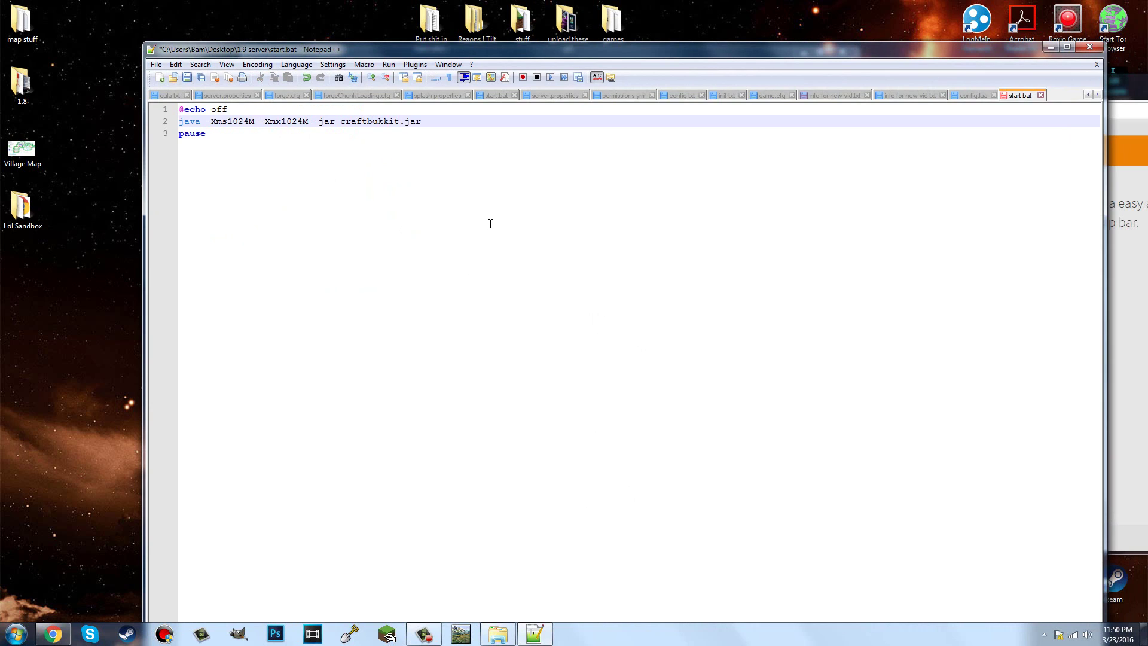
left_click(187, 77)
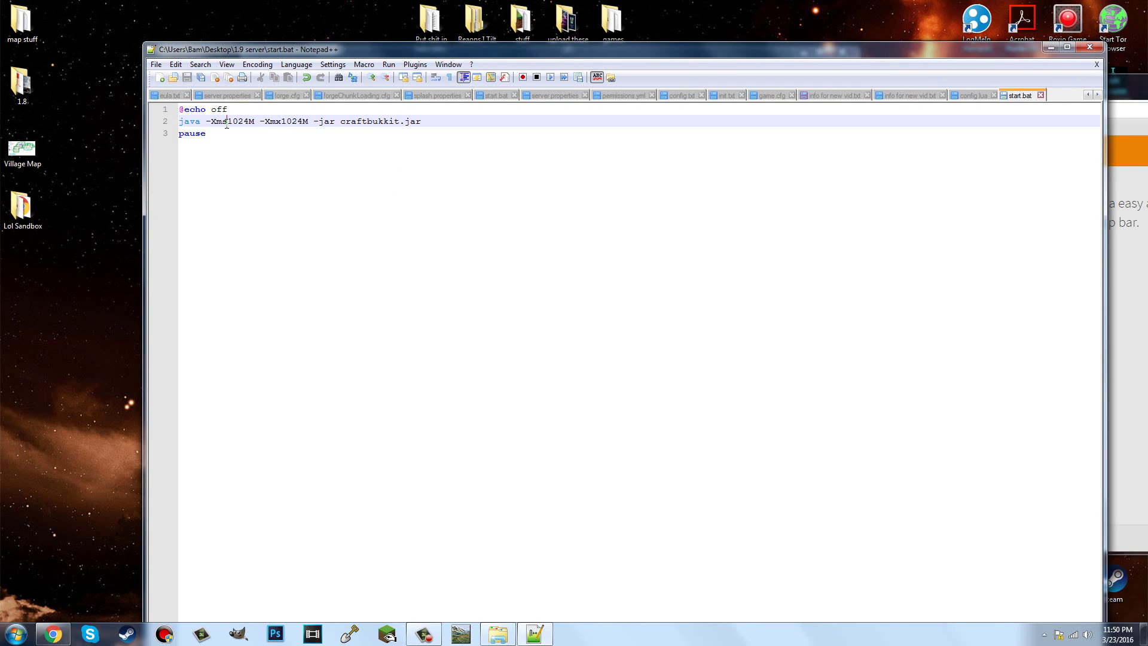
Step: Change both -Xms and -Xmx memory values from 1024M to 2048M
left_click_drag(227, 125, 249, 125)
left_click(228, 121)
left_click_drag(282, 120, 303, 121)
left_click_drag(249, 122, 228, 122)
type("512")
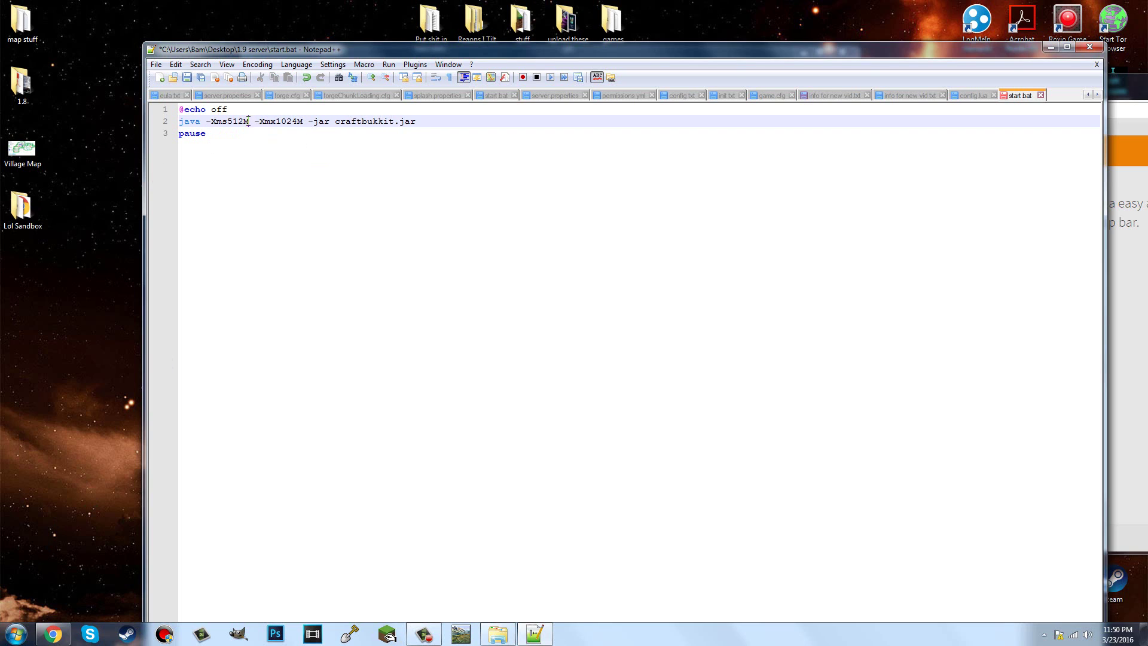
mouse_move(246, 121)
left_mouse_down()
mouse_move(235, 121)
mouse_move(250, 121)
left_mouse_up()
left_click(283, 122)
key("BackSpace")
key("BackSpace")
key("BackSpace")
type("2048")
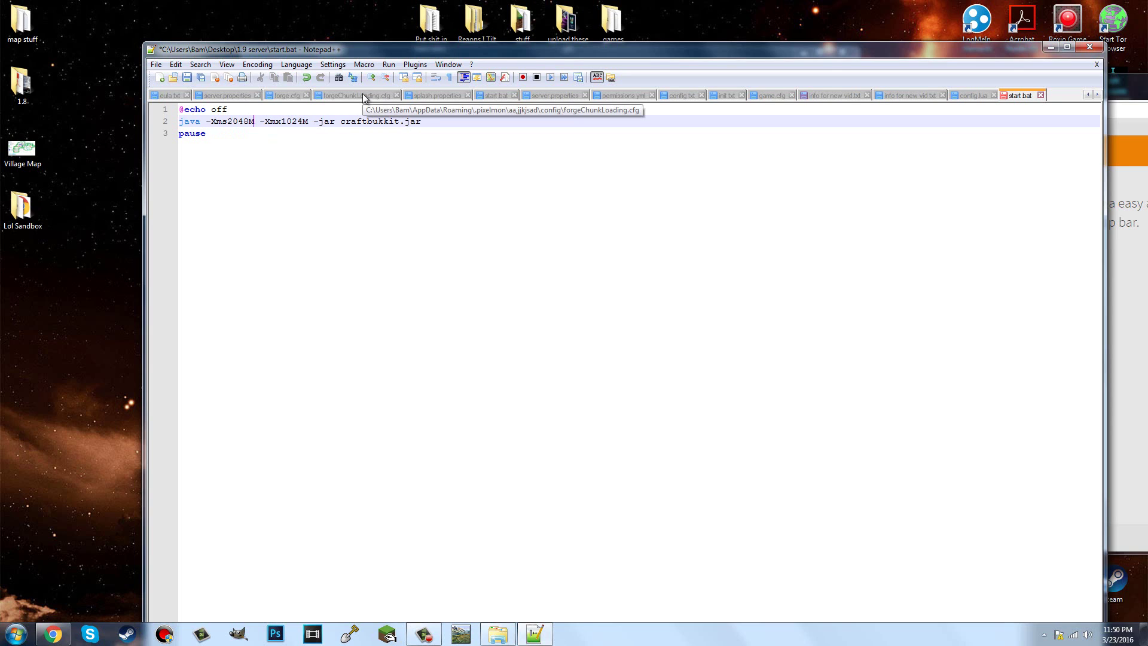
key("Right")
key("Right")
key("Right")
key("Right")
key("Right")
key("Right")
key("Right")
key("Right")
key("Right")
key("Right")
key("BackSpace")
key("BackSpace")
key("BackSpace")
key("BackSpace")
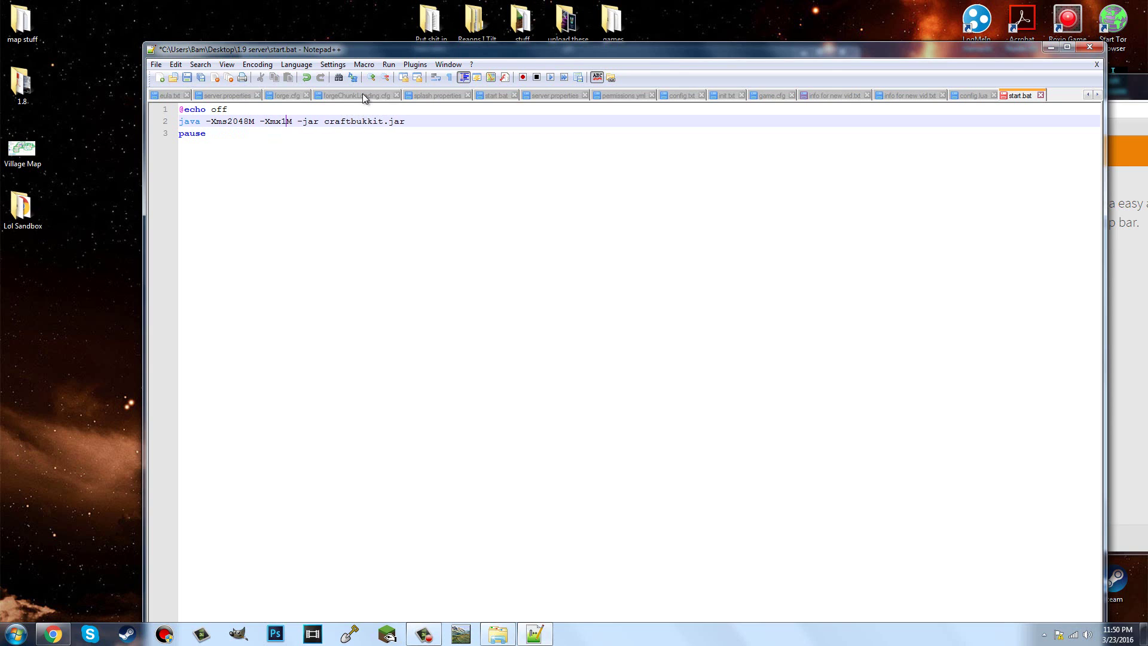
type("3")
key("BackSpace")
type("2048")
Step: Save the start.bat memory changes and run dxdiag from the Start menu search
left_click(188, 78)
key("super")
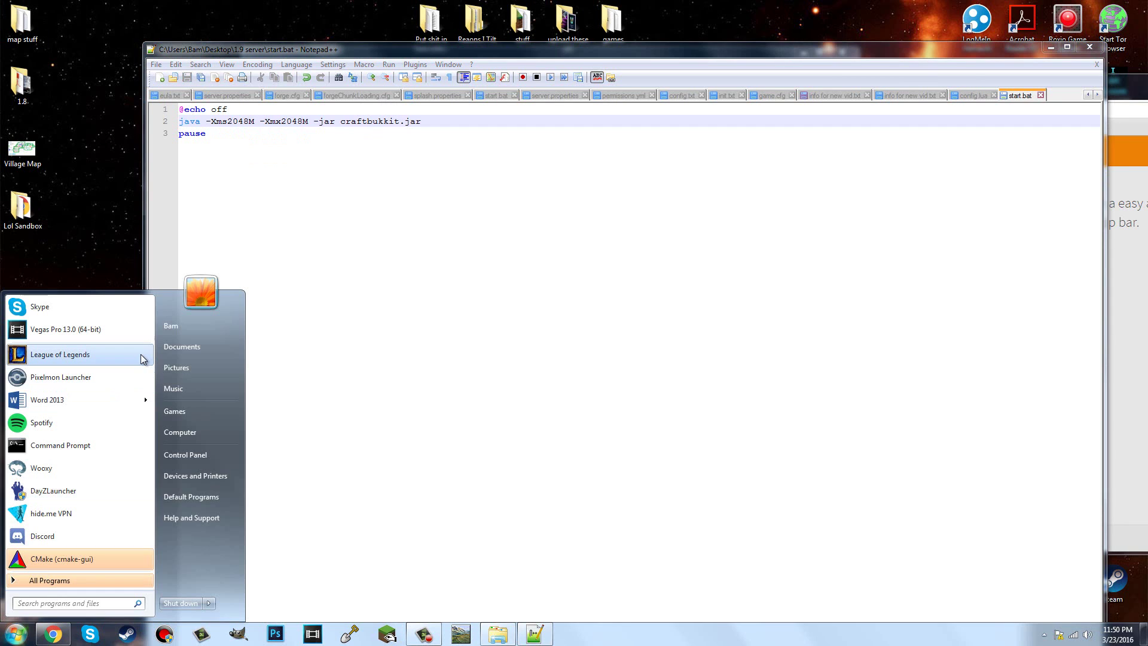
type("dxdiag")
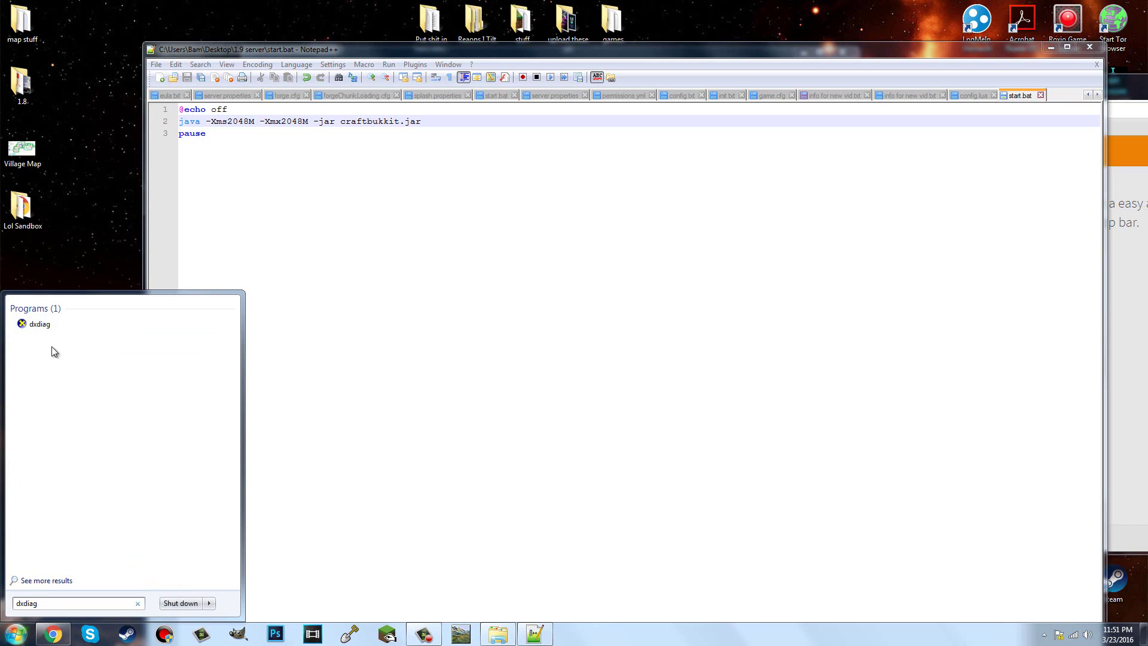
left_click(66, 326)
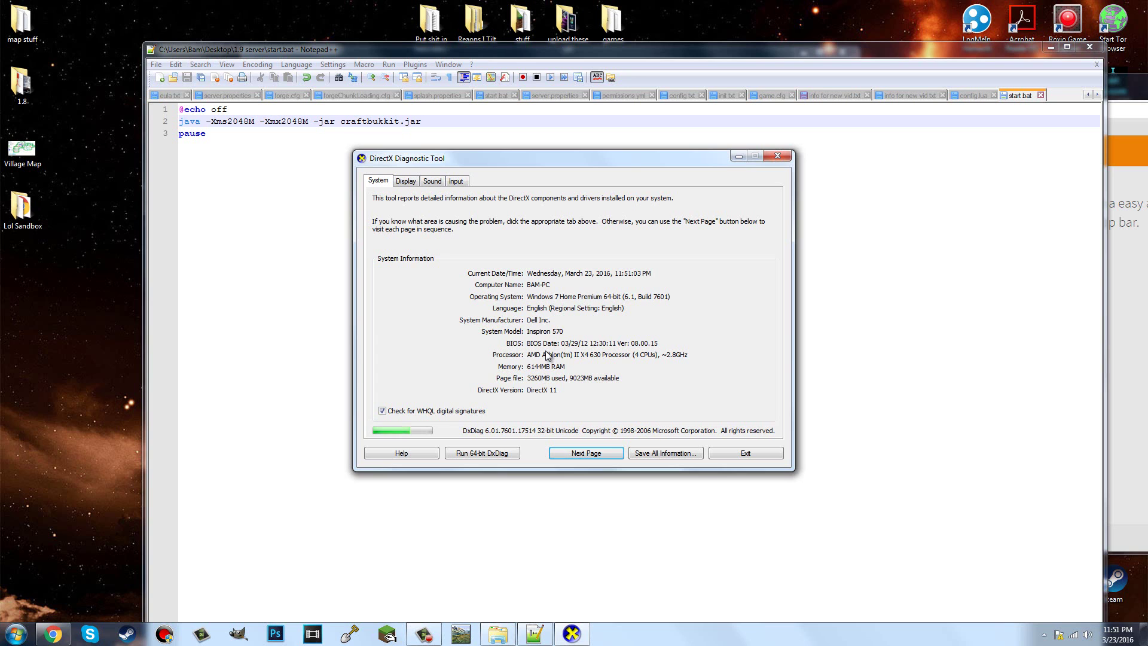
Step: Close Notepad++, move craftbukkit-1.9.jar into the 1.9 server folder, and rename it craftbukkit
left_click(1100, 48)
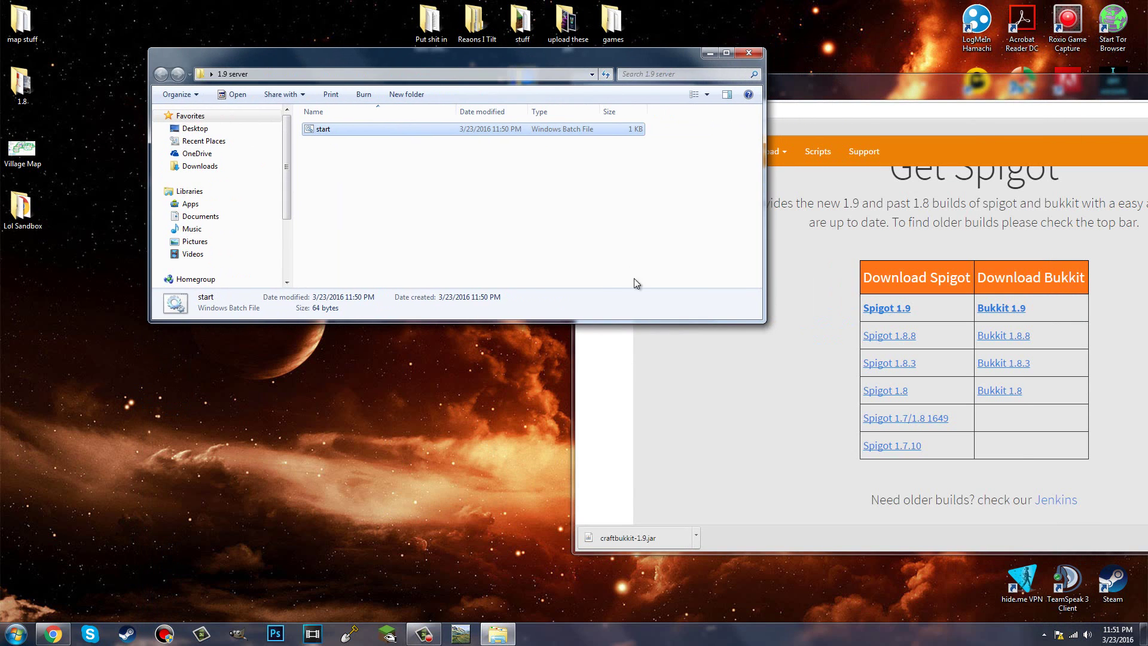
left_click_drag(653, 538, 431, 244)
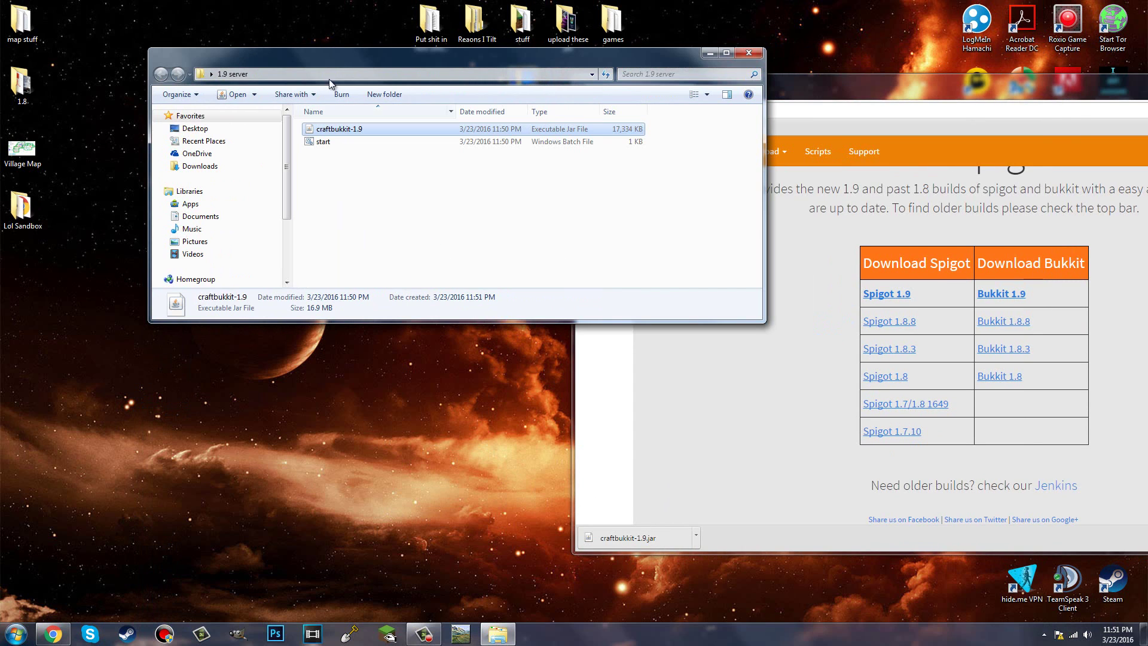
right_click(339, 128)
left_click(388, 347)
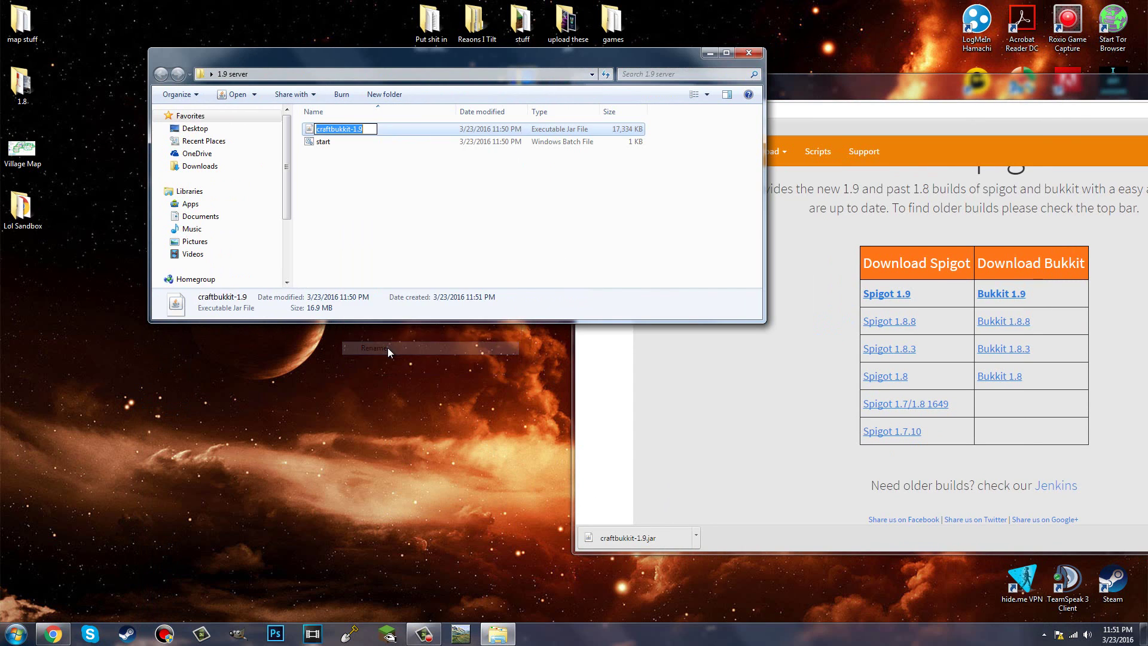
key("End")
key("BackSpace")
key("BackSpace")
key("BackSpace")
key("BackSpace")
key("Return")
Step: Run start.bat once to generate eula.txt, server.properties and logs, then close the console
double_click(359, 145)
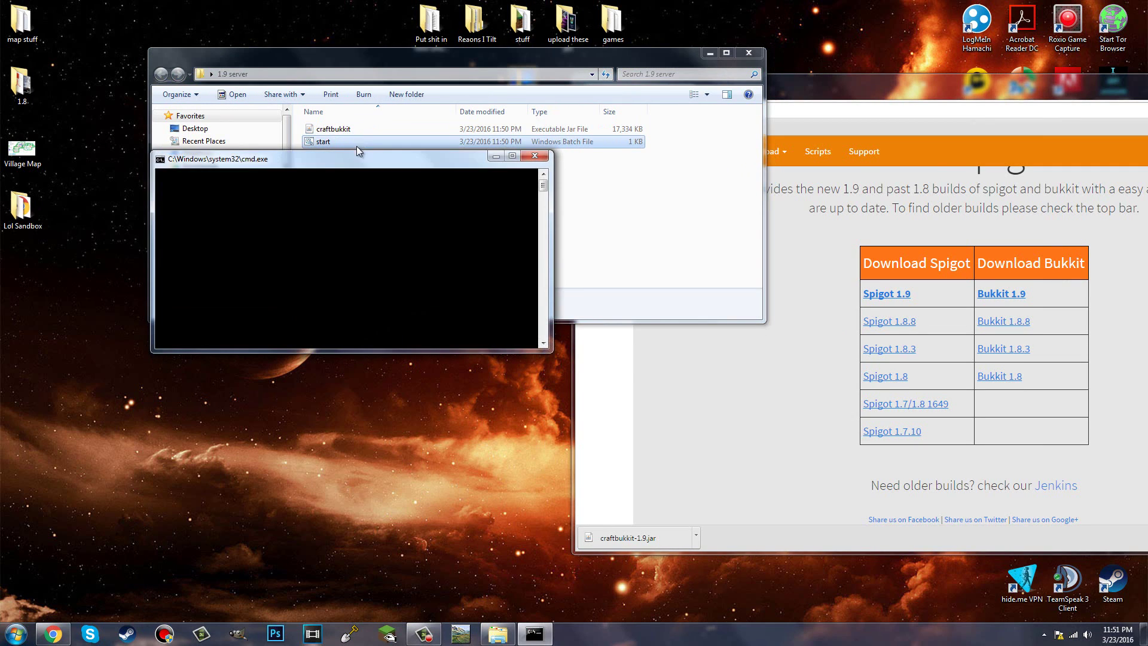
left_click_drag(341, 170, 675, 174)
left_click_drag(433, 66, 339, 50)
left_click(703, 222)
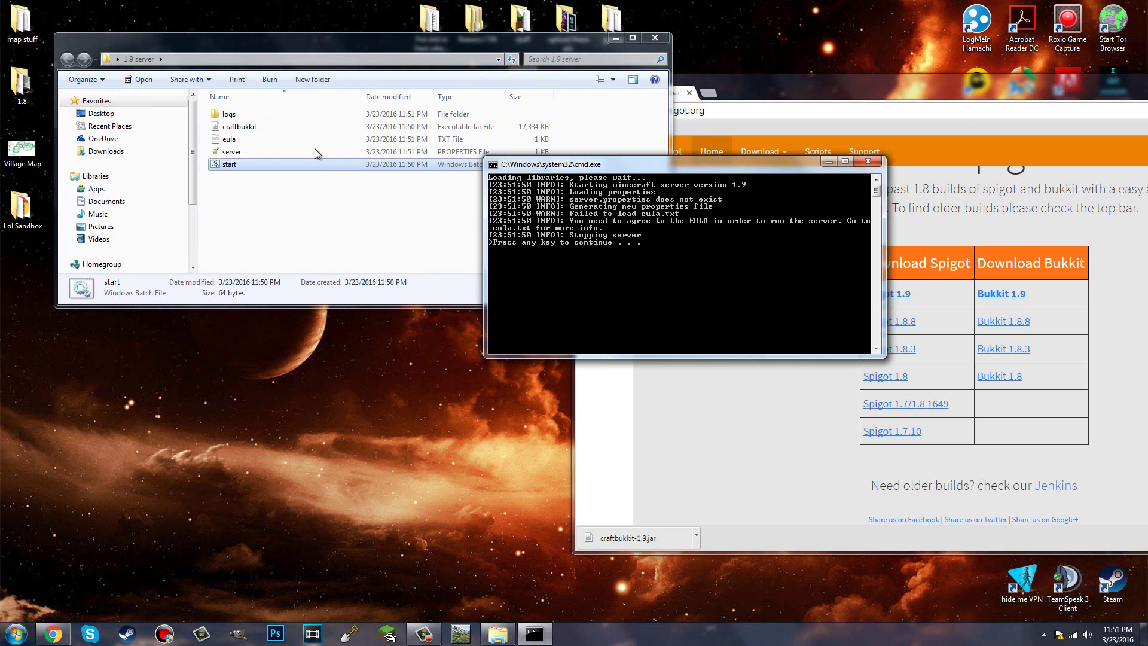
key("Return")
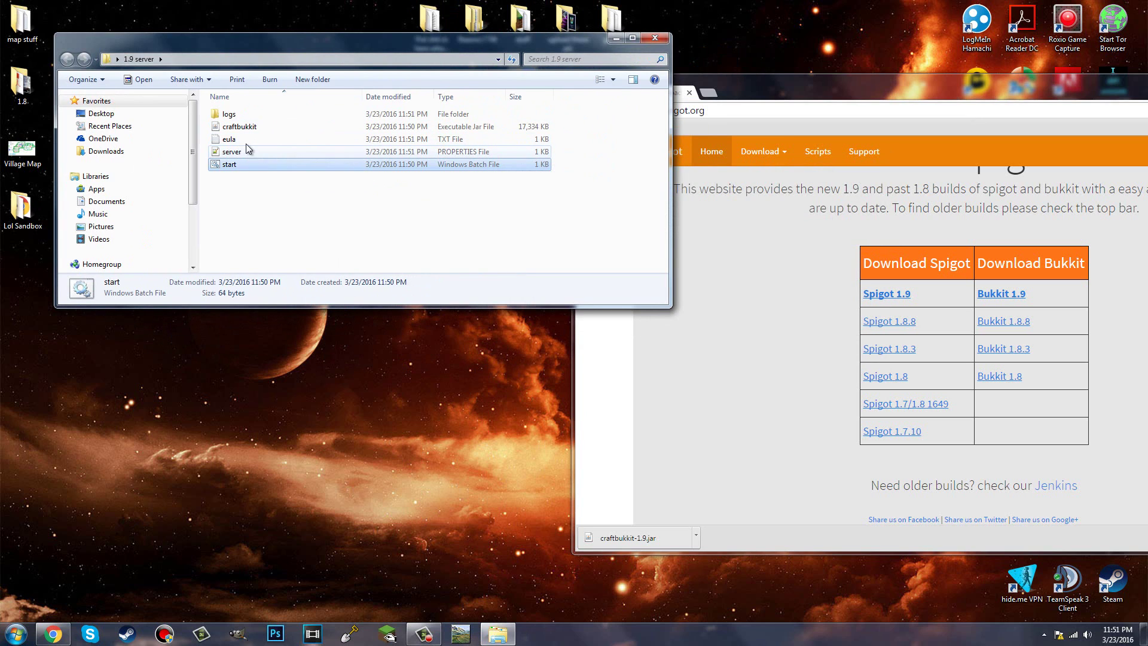
Step: Change eula.txt to eula=true in Notepad++, save it, and close the file
right_click(246, 140)
left_click(270, 172)
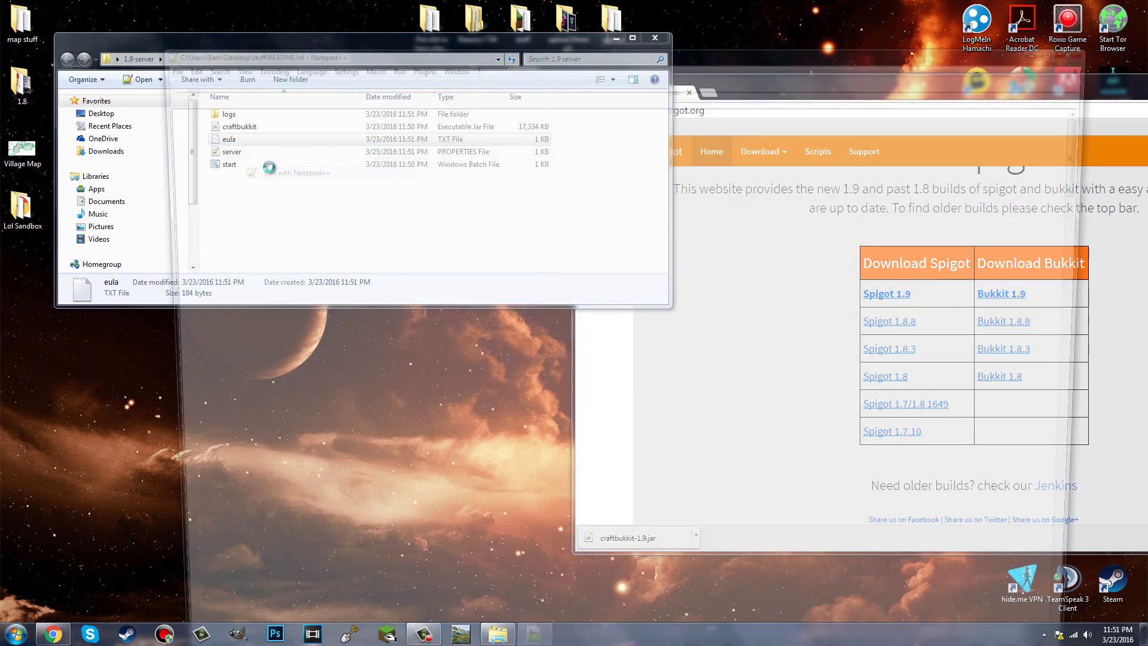
left_click(258, 135)
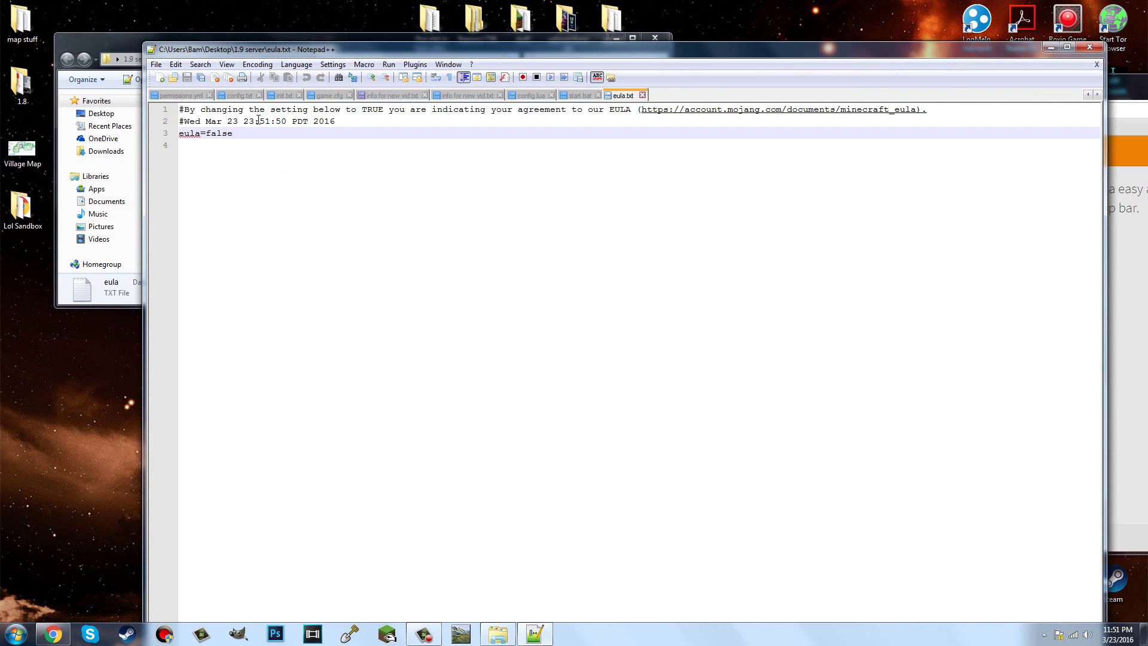
key("BackSpace")
key("BackSpace")
key("BackSpace")
key("BackSpace")
key("BackSpace")
type("true")
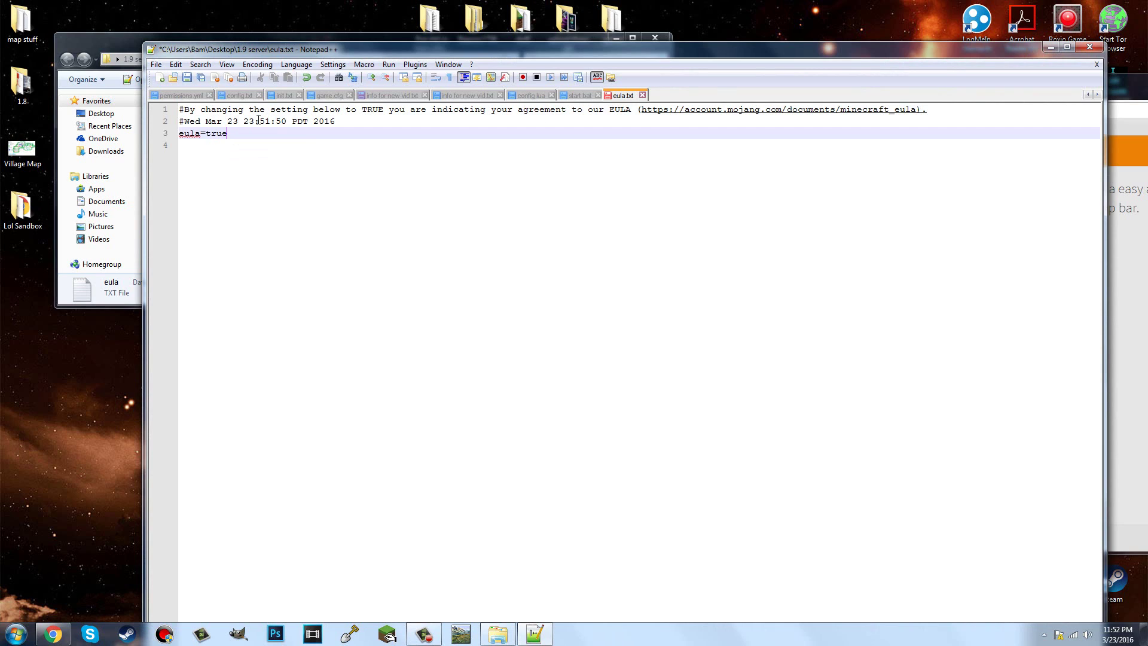
left_click(187, 77)
left_click(1091, 46)
Step: Relaunch the server with start.bat and move its console aside beside Chrome
double_click(233, 165)
left_click_drag(253, 66, 522, 106)
left_click(780, 90)
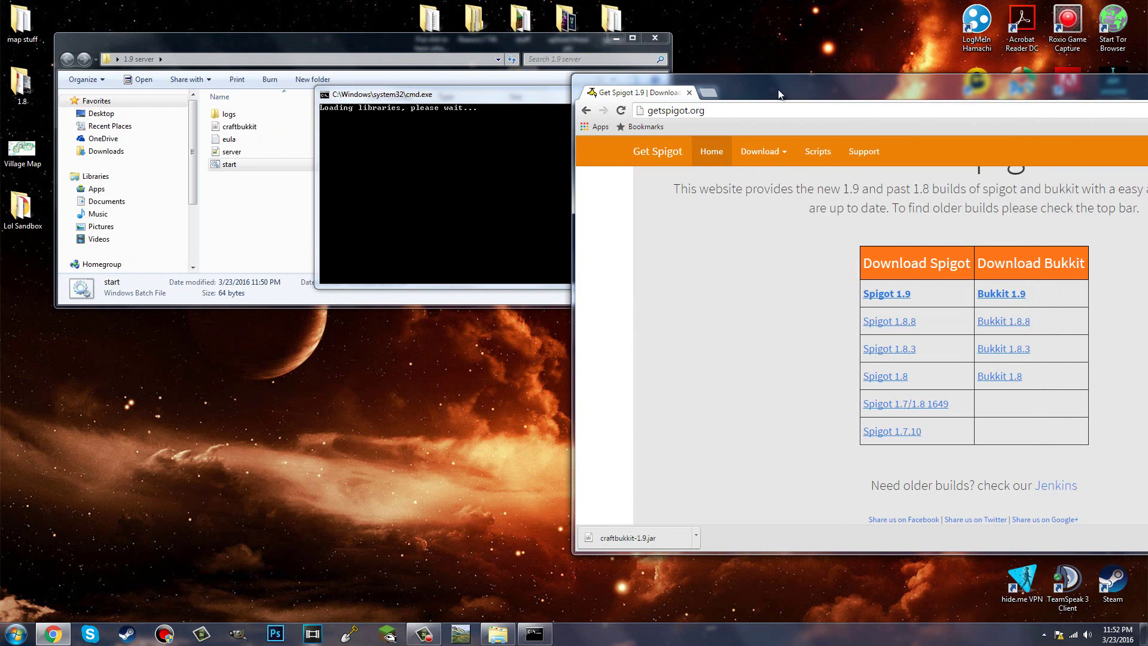
Step: Search 'plugins bukkit' in a new tab and open the Bukkit Plugins - Bukkit result
left_click(710, 93)
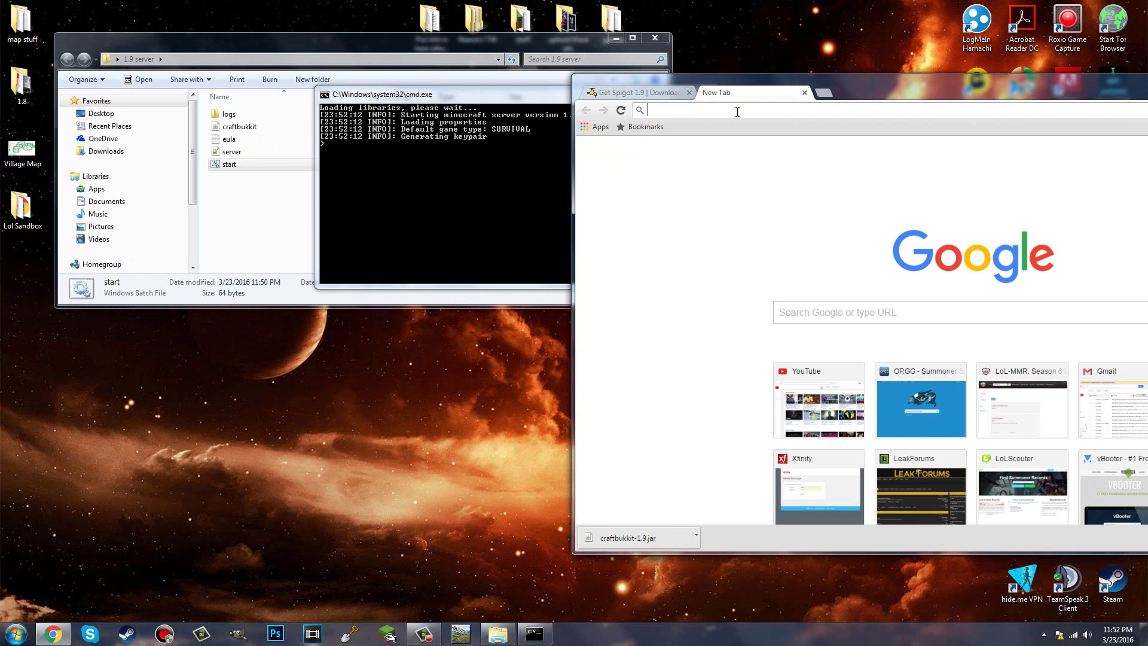
type("plugins")
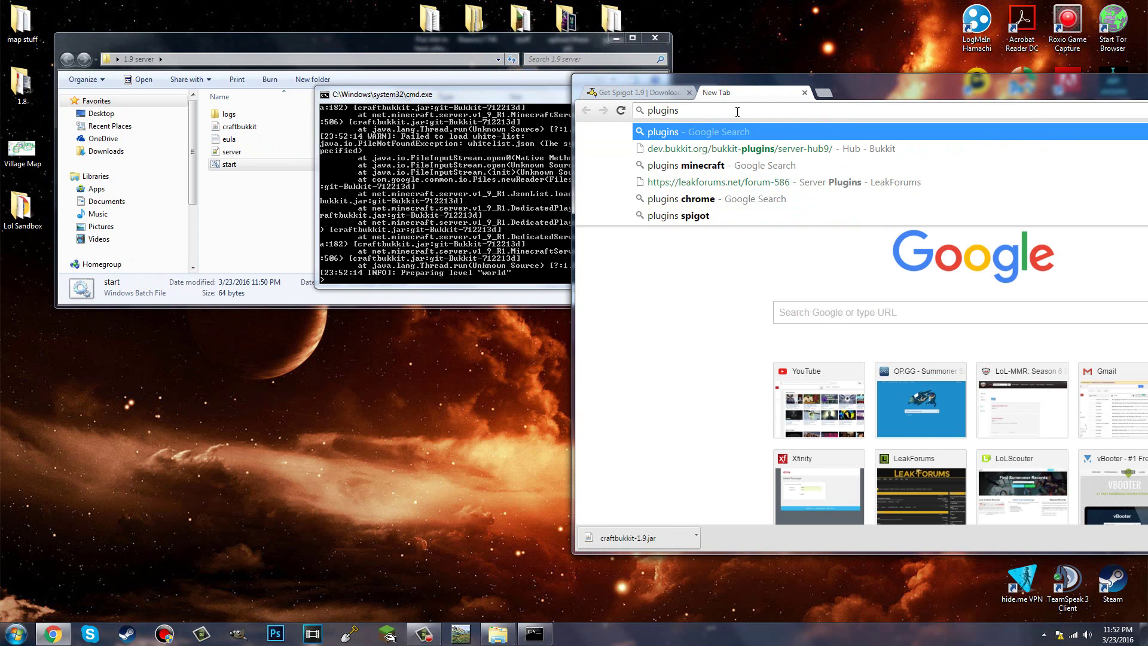
type(" bukkit")
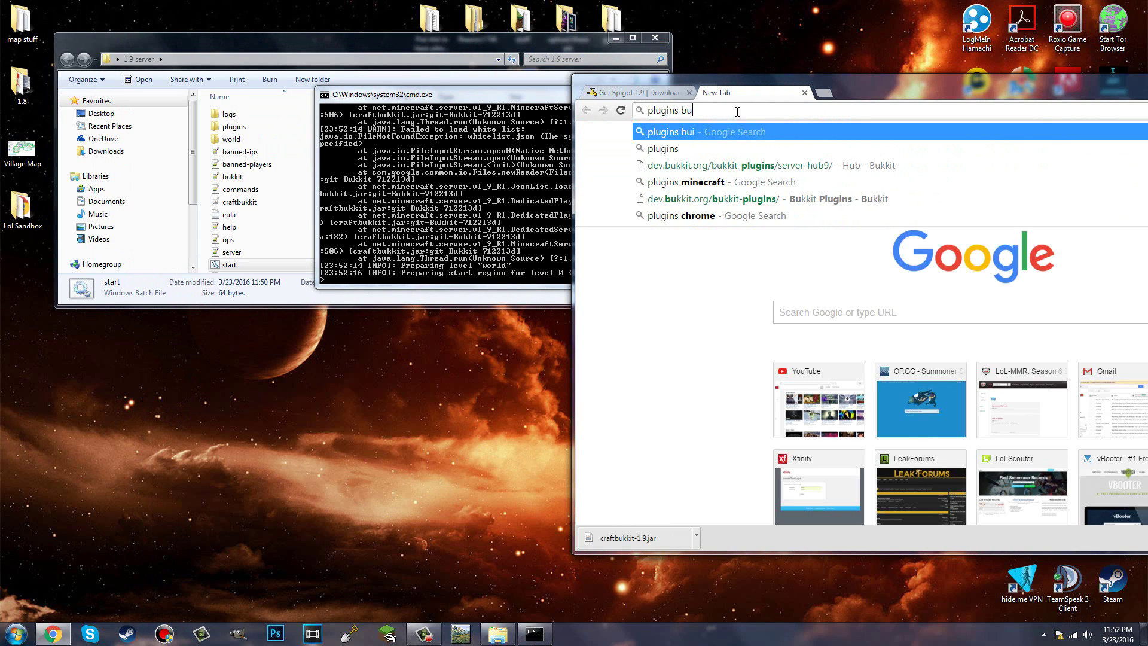
key("Return")
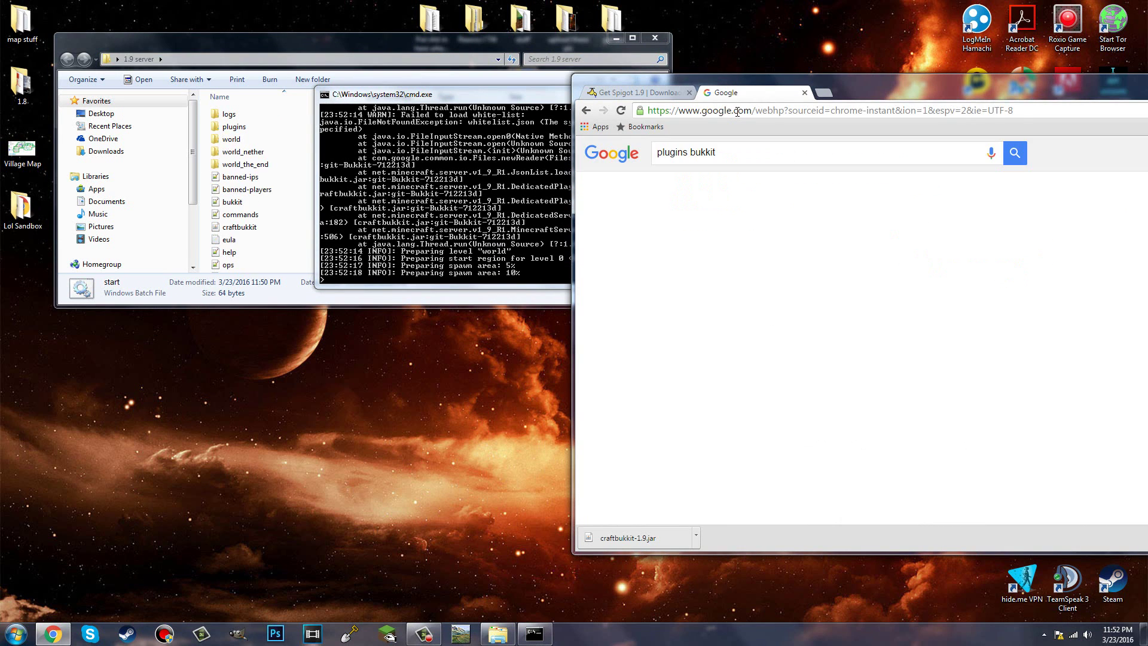
left_click(710, 247)
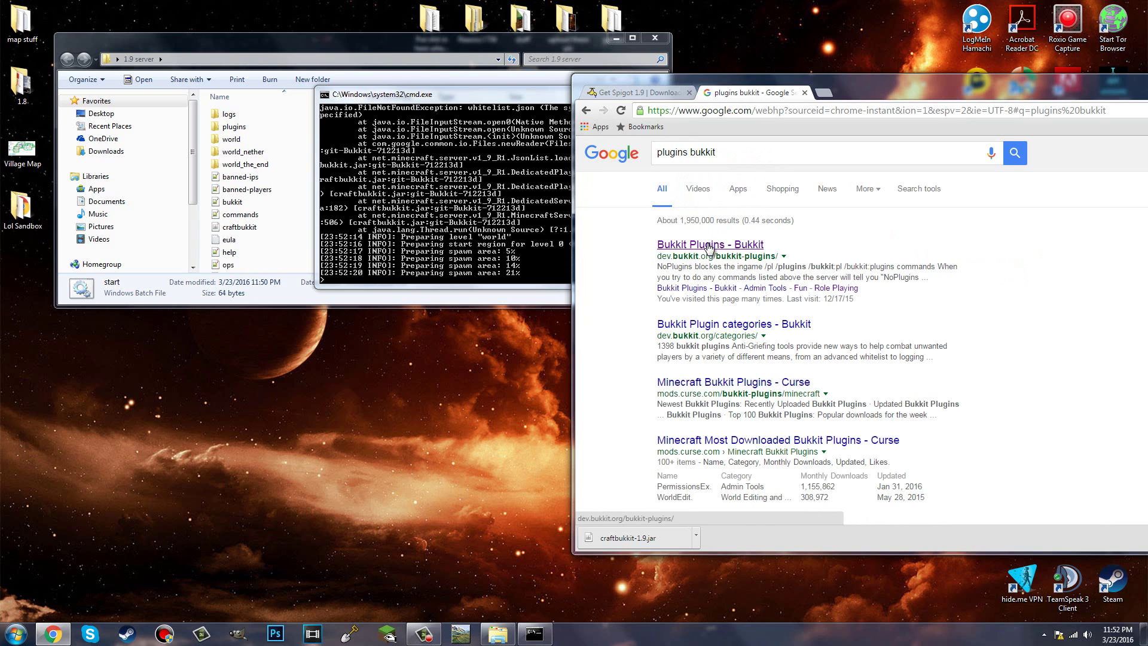
Step: Rearrange the console and browser windows and scroll through the dev.bukkit.org plugin list
left_click(490, 206)
scroll(491, 206, "up", 3)
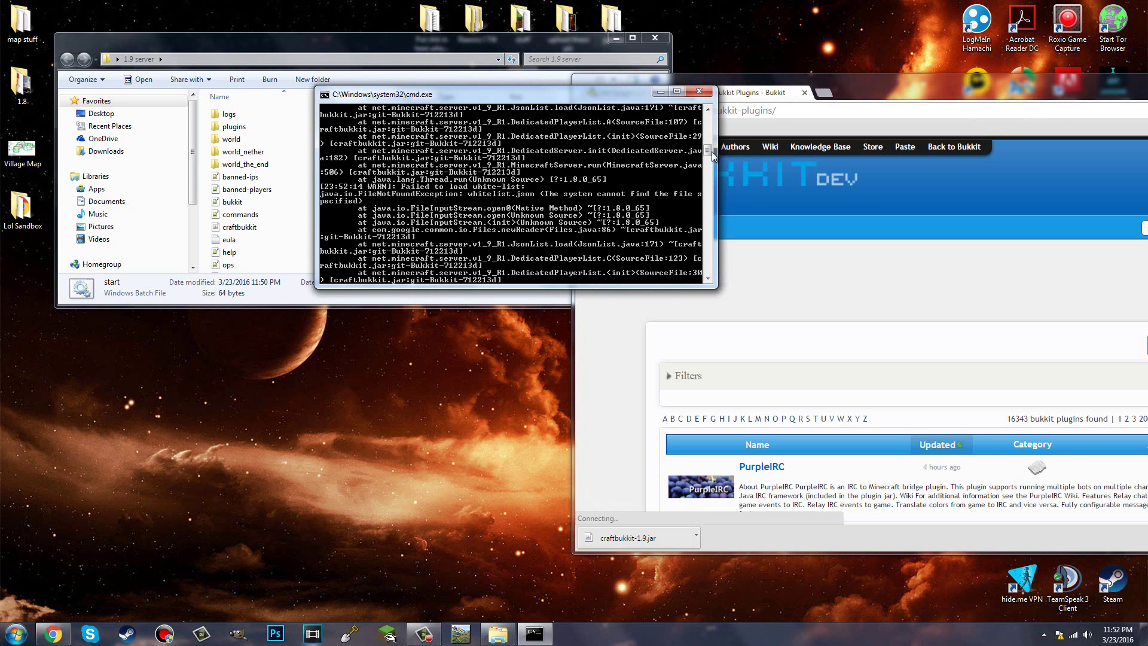
left_click_drag(712, 152, 714, 127)
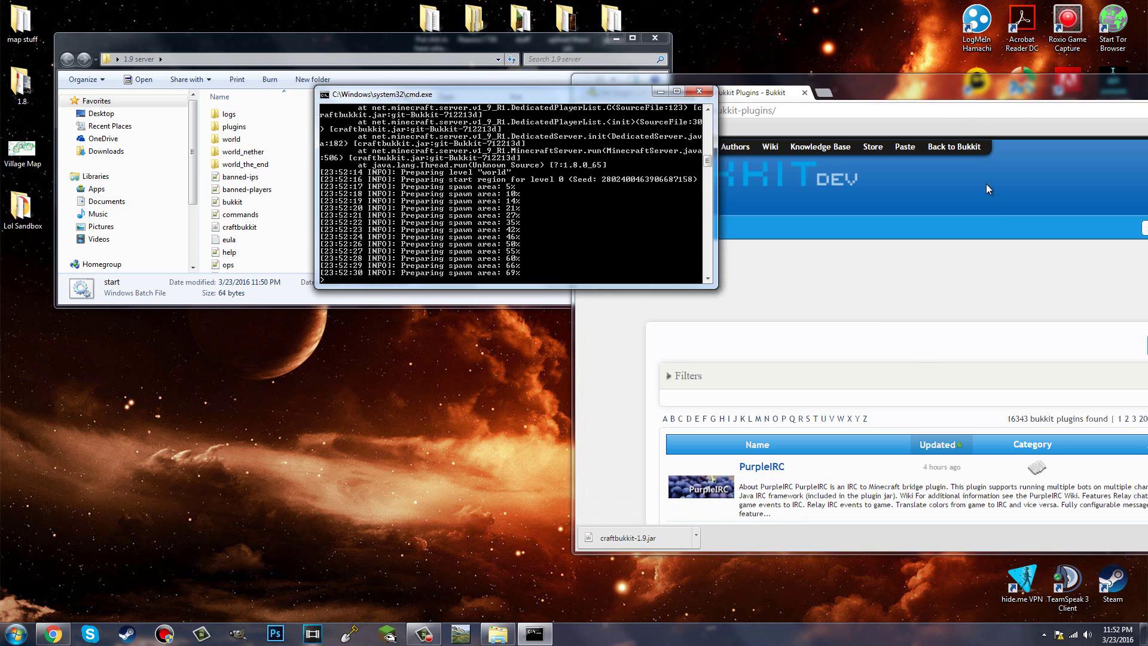
left_click_drag(969, 82, 739, 17)
scroll(859, 236, "down", 1)
scroll(859, 236, "down", 2)
left_click_drag(756, 226, 791, 226)
left_click_drag(794, 291, 756, 293)
left_click_drag(787, 360, 756, 361)
scroll(771, 367, "down", 2)
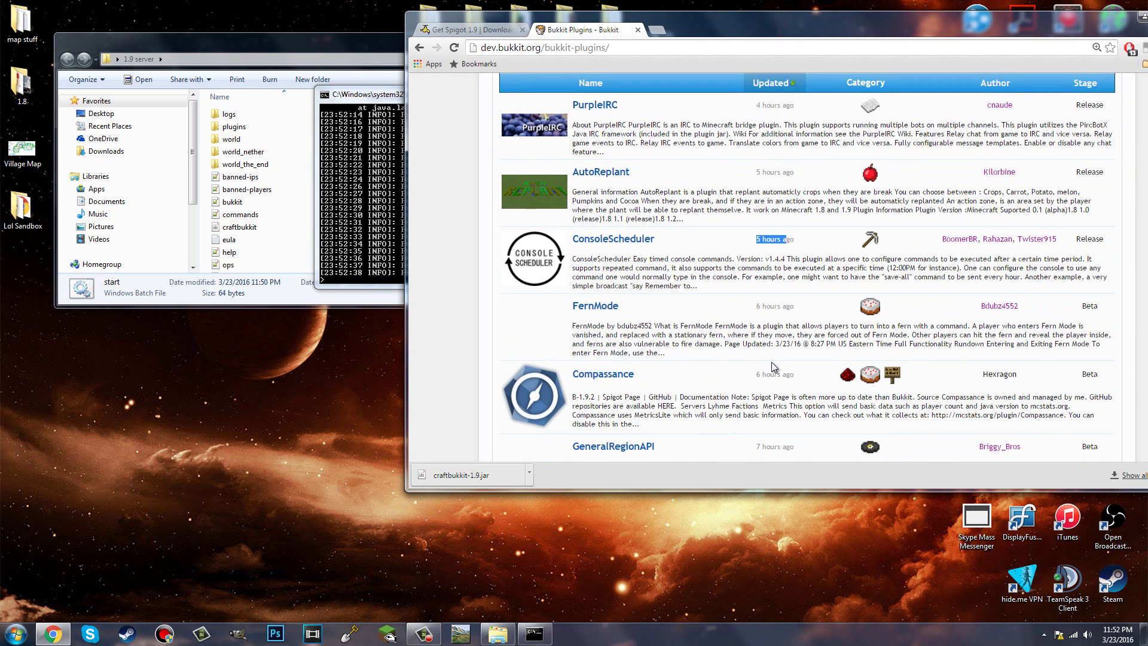
scroll(772, 367, "down", 4)
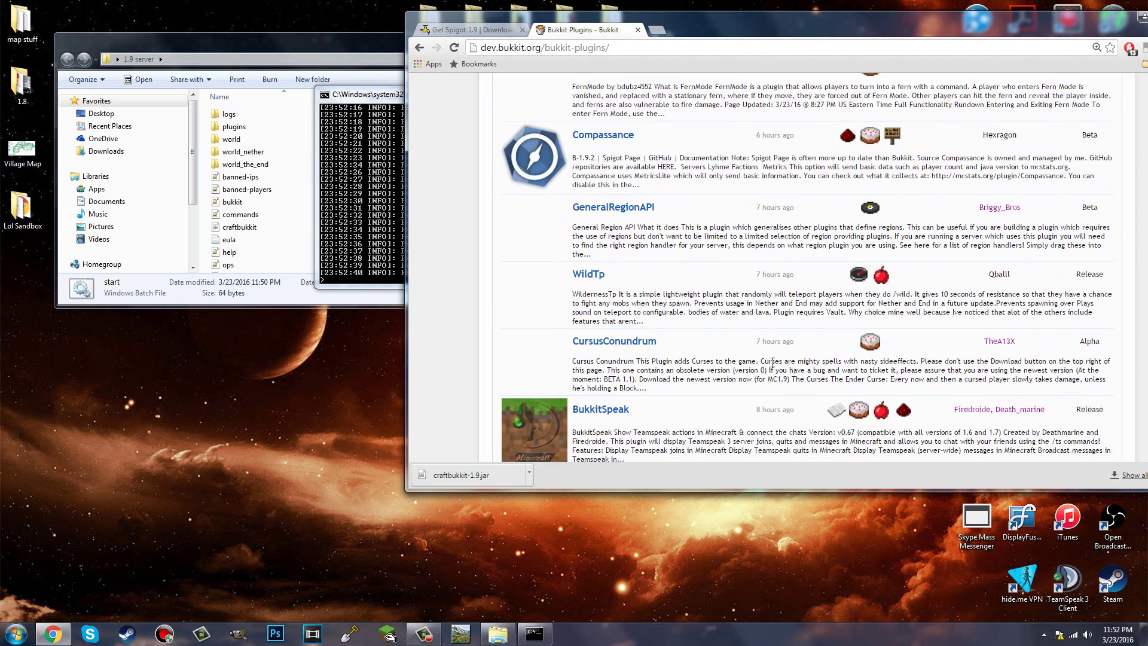
scroll(772, 365, "down", 3)
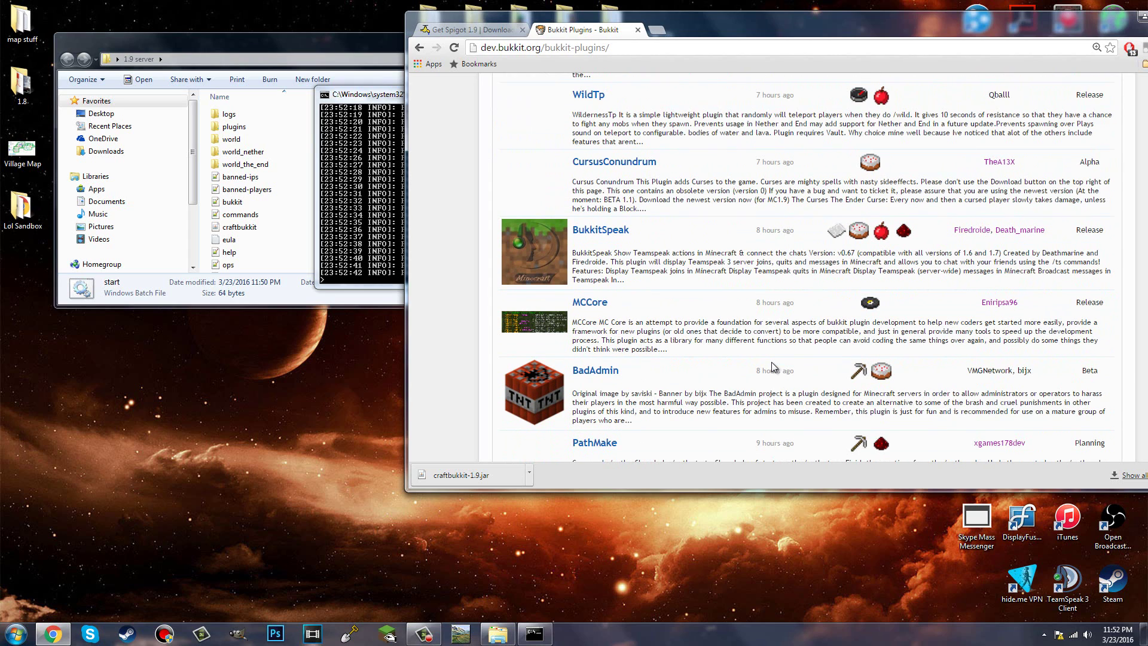
scroll(772, 361, "up", 4)
Step: Confirm the new plugins folder is empty, return to the 1.9 server folder, and minimise Chrome
double_click(260, 130)
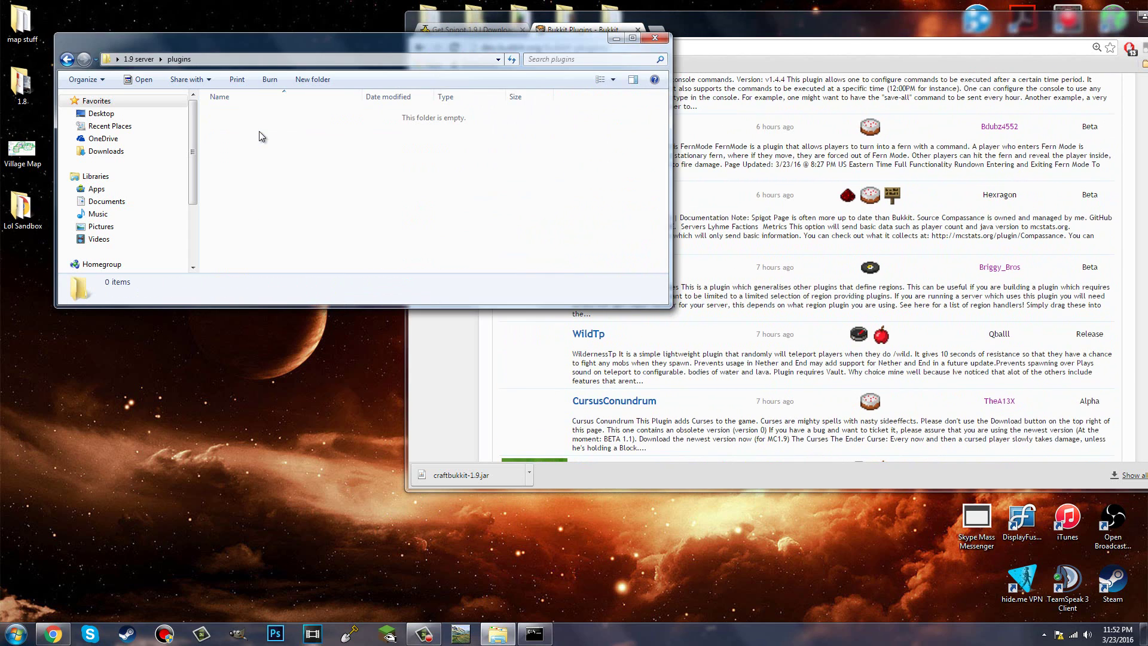
left_click(149, 60)
left_click(764, 34)
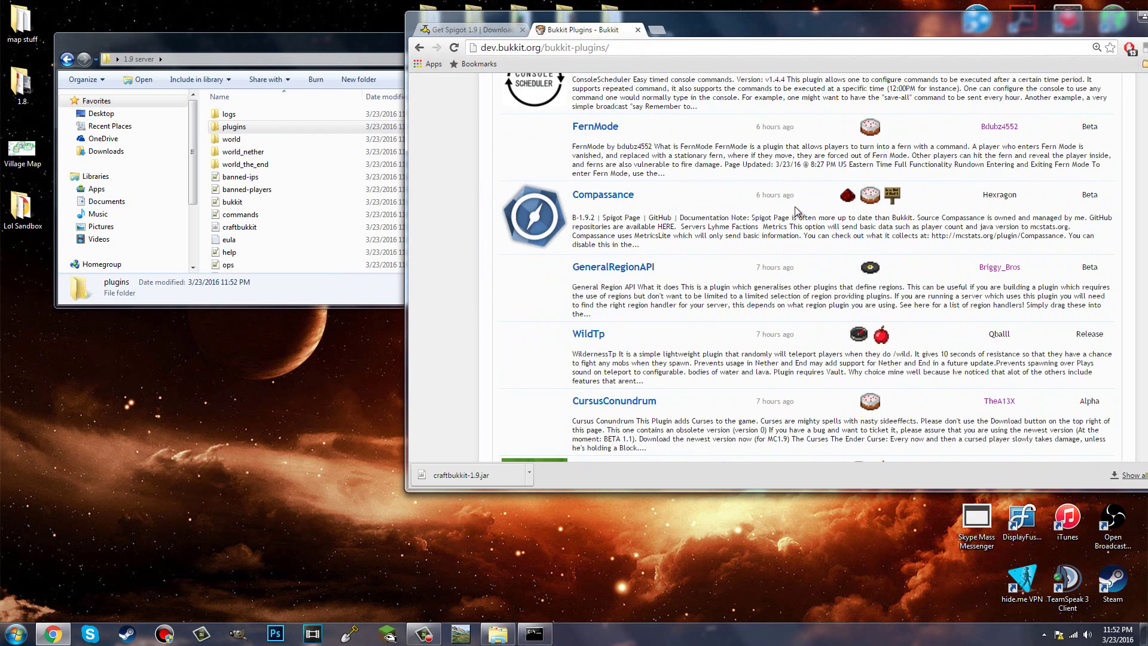
scroll(760, 221, "up", 4)
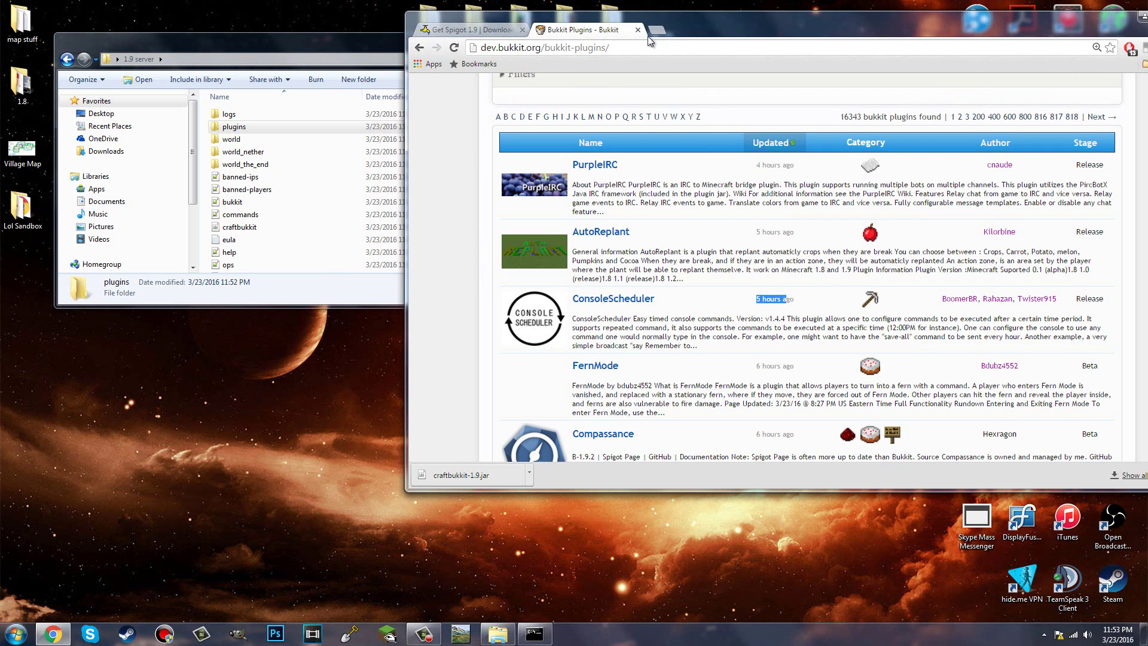
left_click_drag(1112, 26, 867, 32)
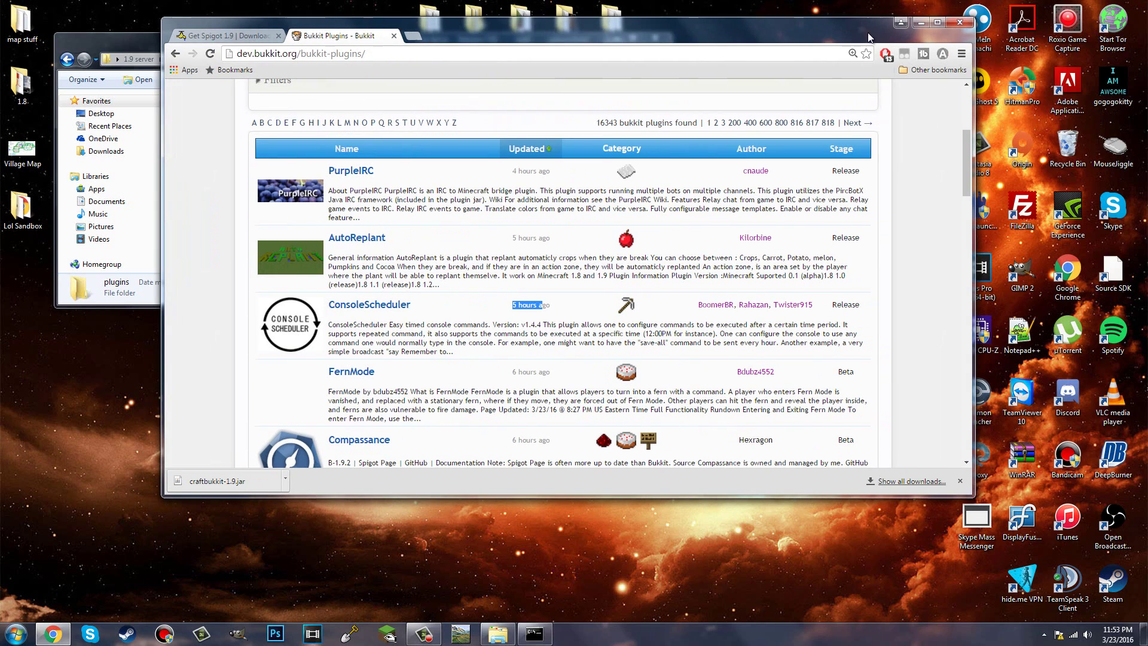
left_click(921, 22)
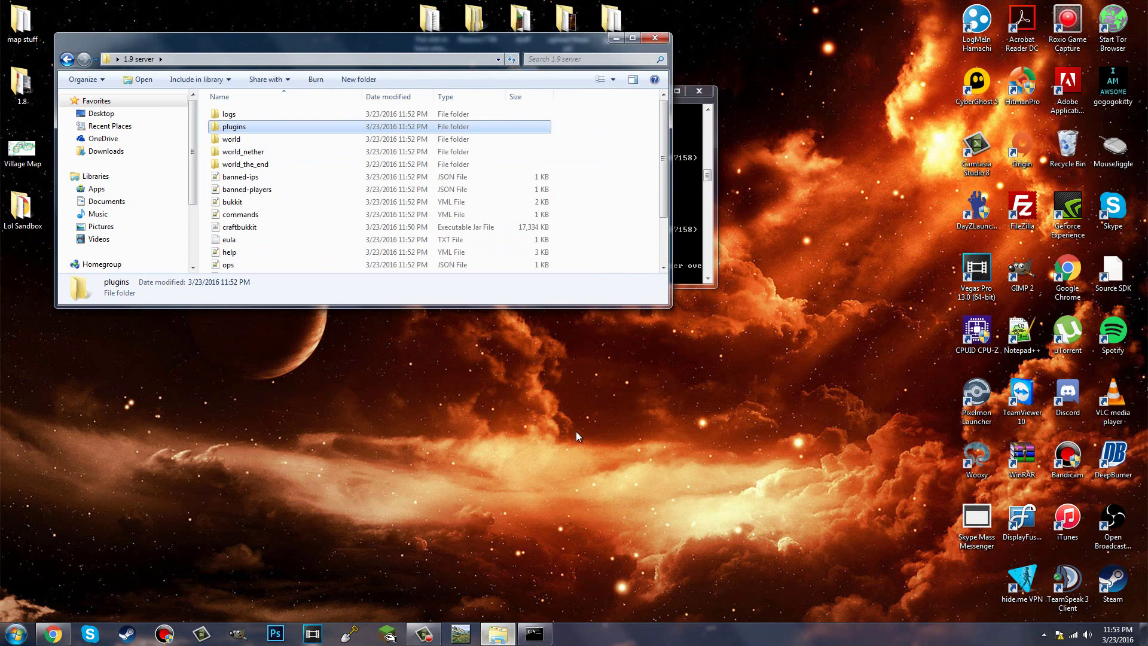
Step: Run the stop command in the server console to shut the server down
left_click_drag(670, 246, 673, 245)
left_click(681, 244)
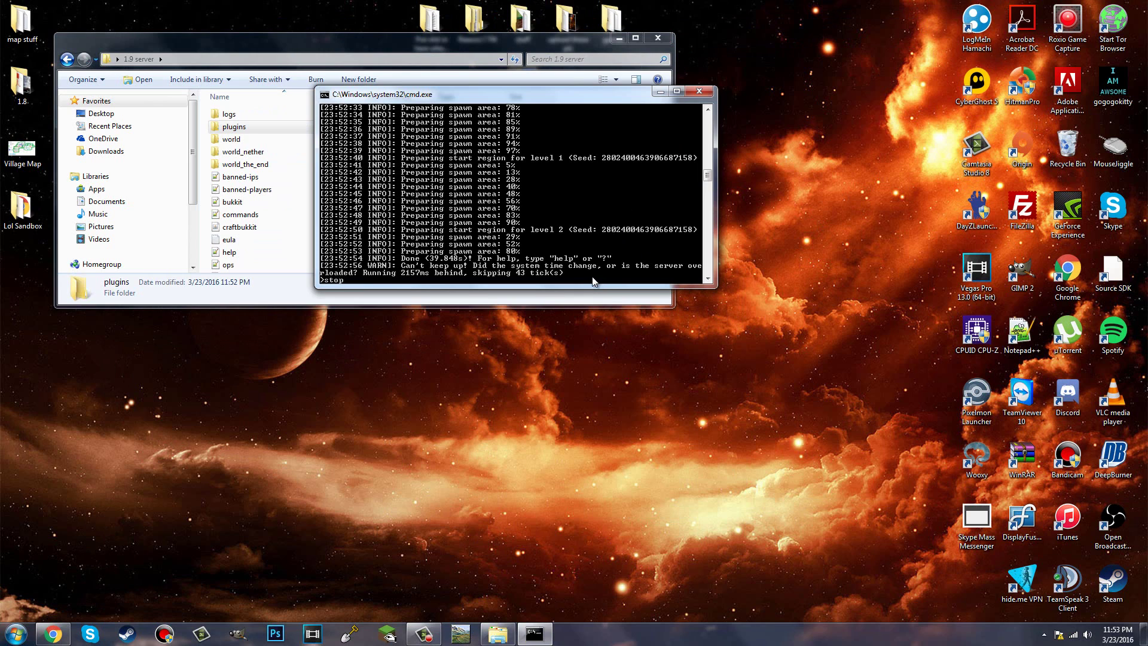
key("Return")
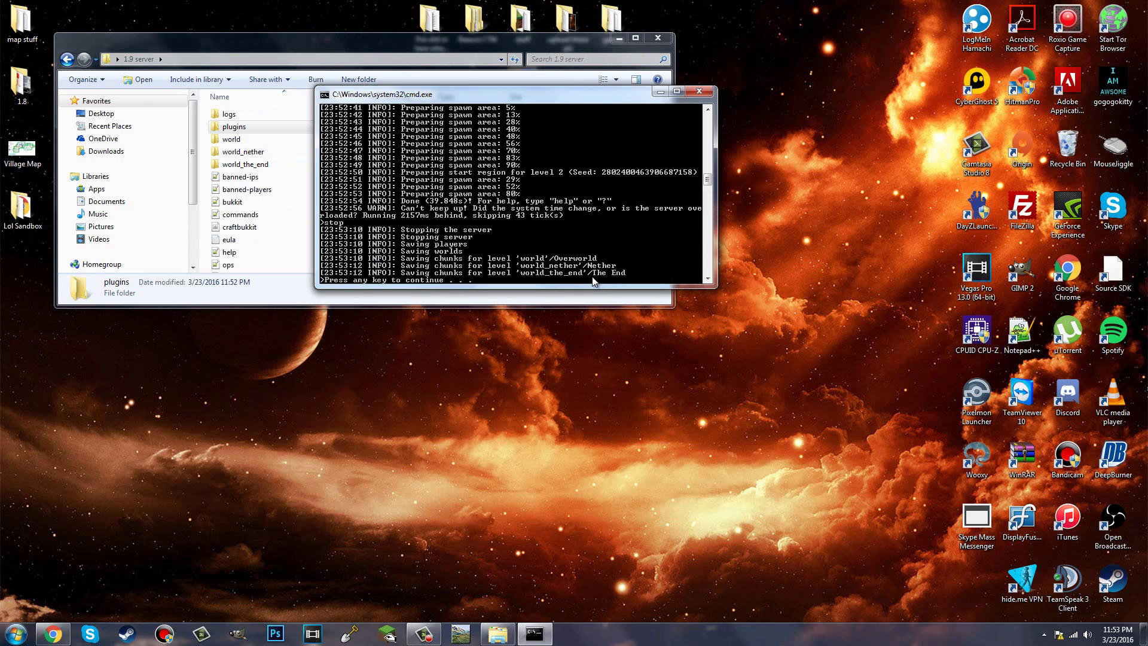
Step: Launch a Command Prompt via the cmd search and place it beside the server folder
left_click(13, 629)
type("cmd")
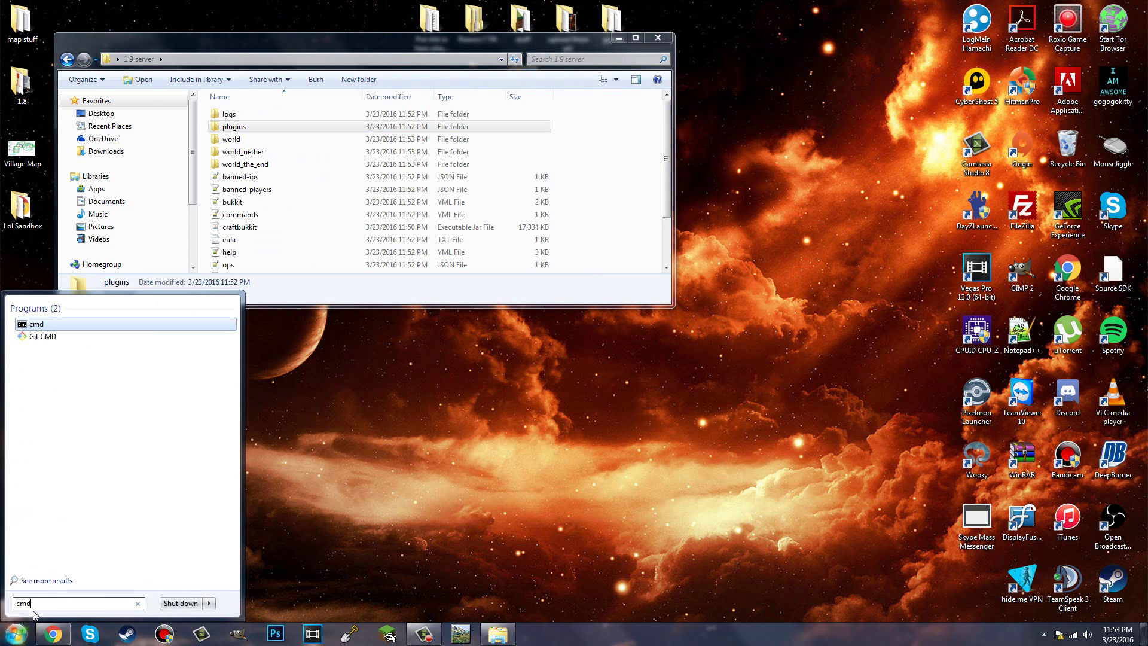
left_click(62, 326)
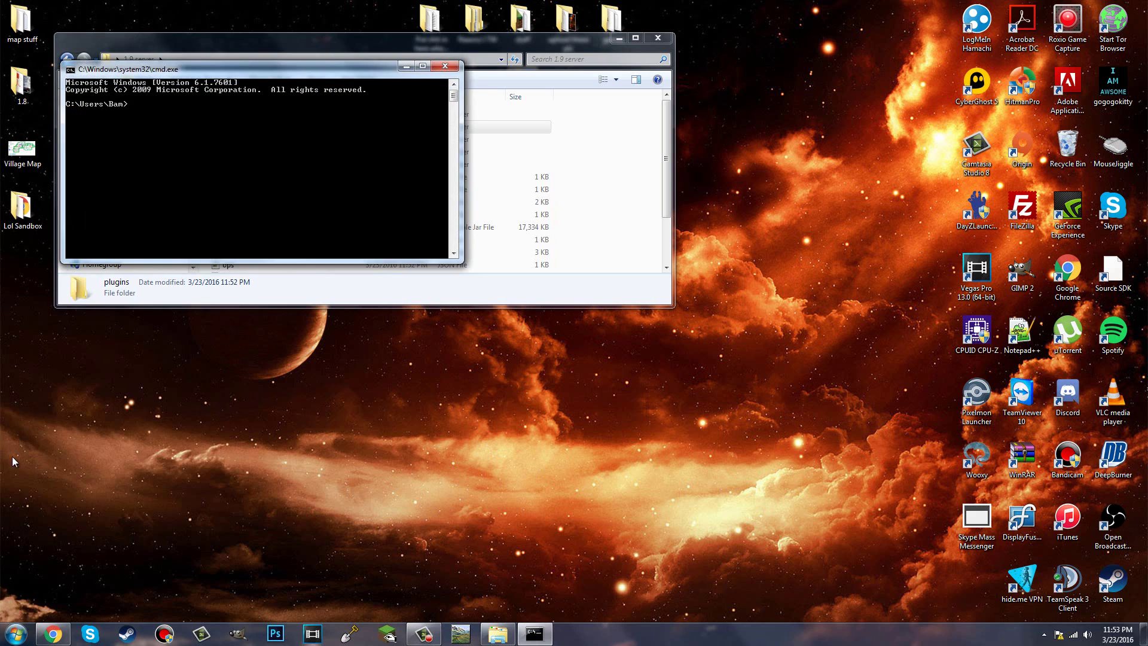
left_click(14, 629)
left_click(376, 497)
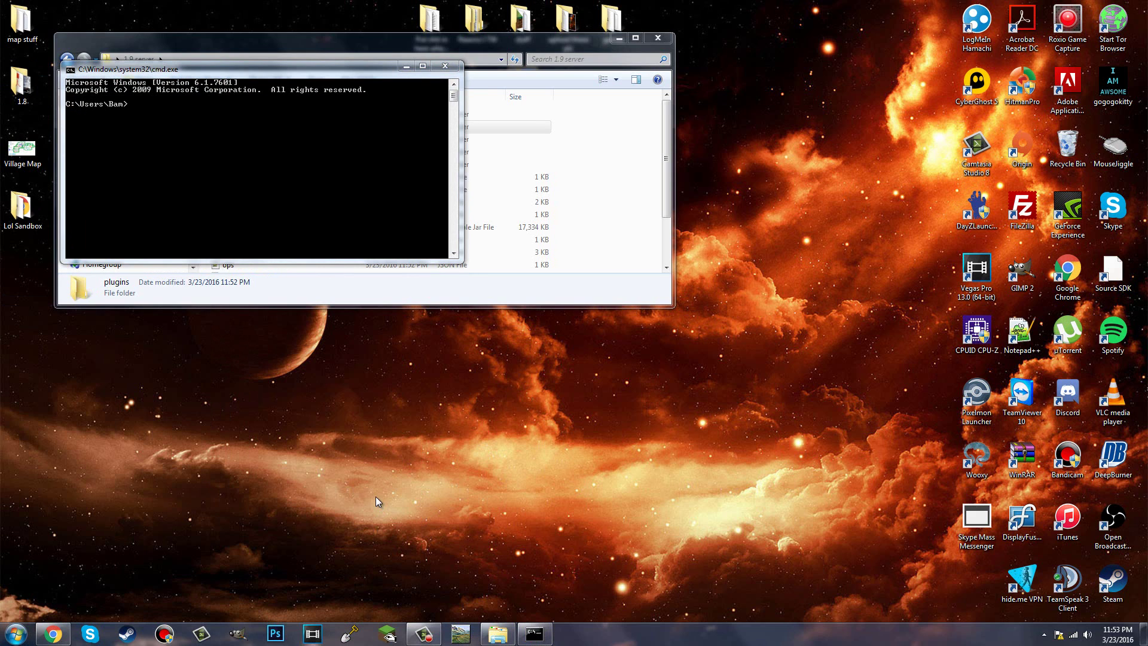
key("super+r")
type("md")
key("Return")
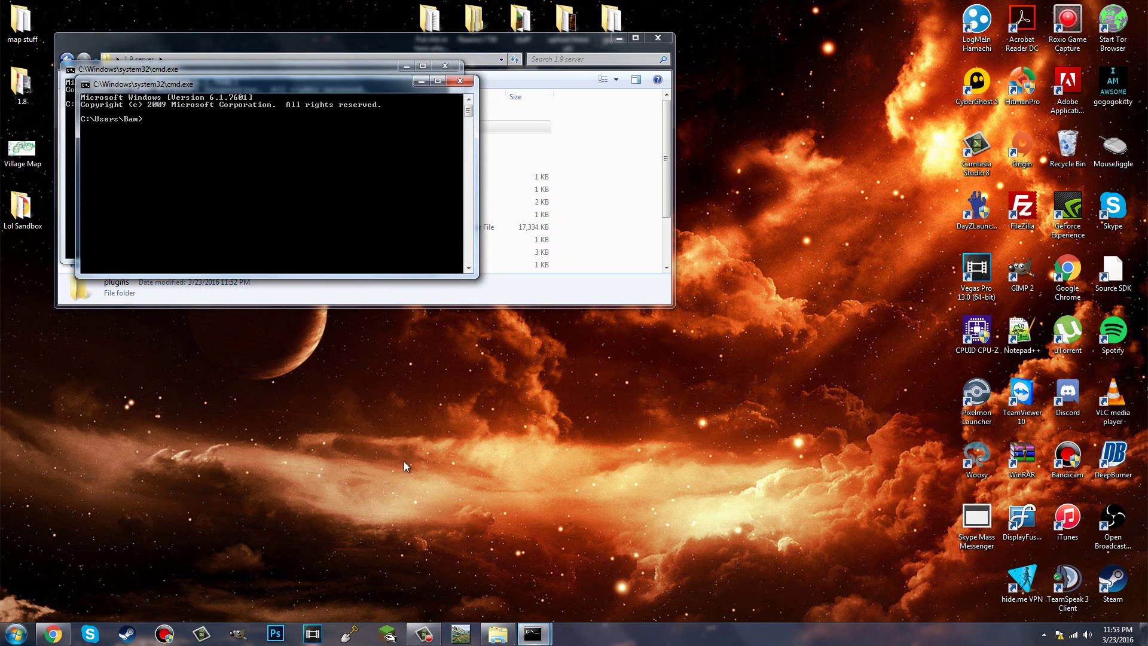
left_click(459, 78)
left_click_drag(458, 70, 907, 88)
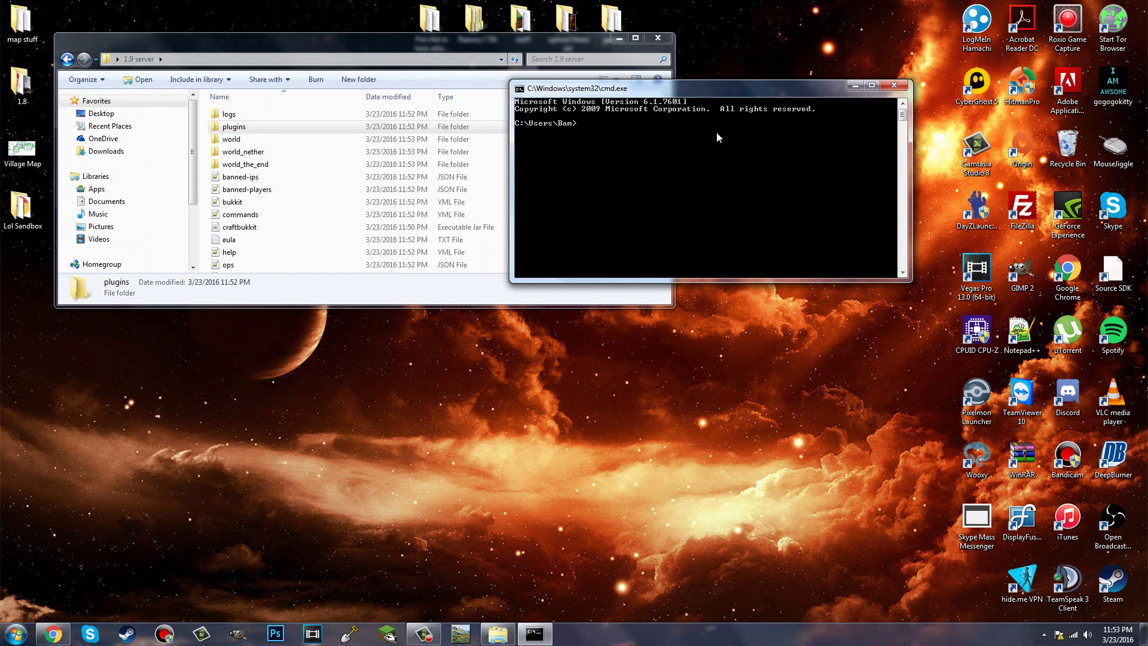
Step: Run ipconfig in Command Prompt to display the network configuration
type("ipconfig")
key("Return")
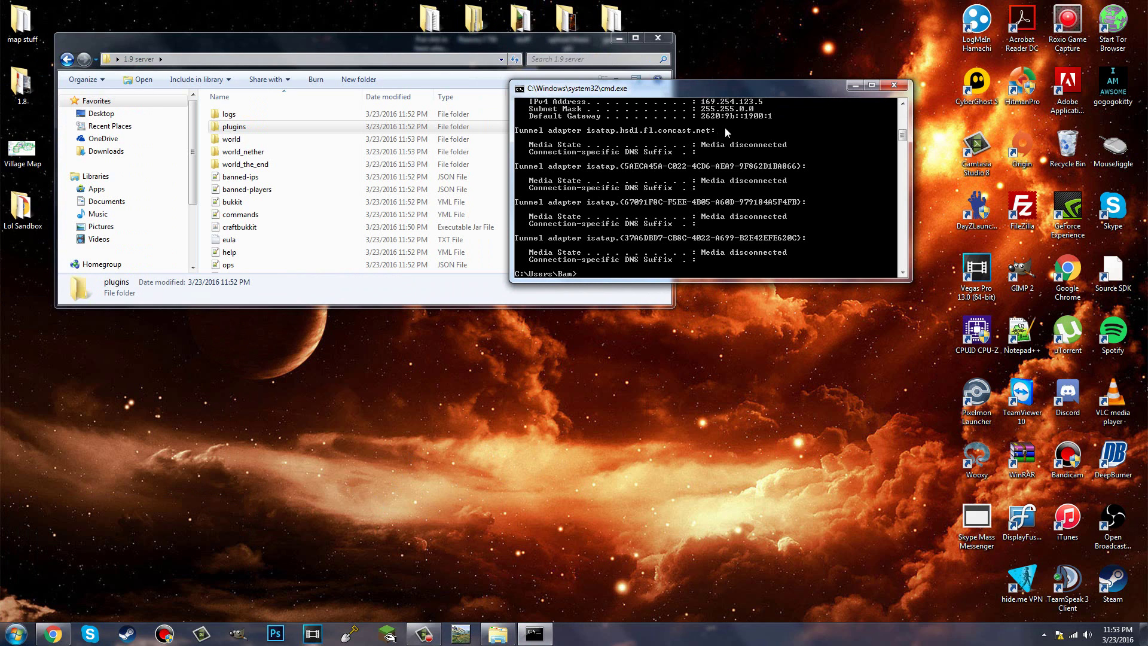
scroll(725, 127, "up", 10)
Step: Check the connected wireless network's entry in the taskbar network list
left_click(1077, 638)
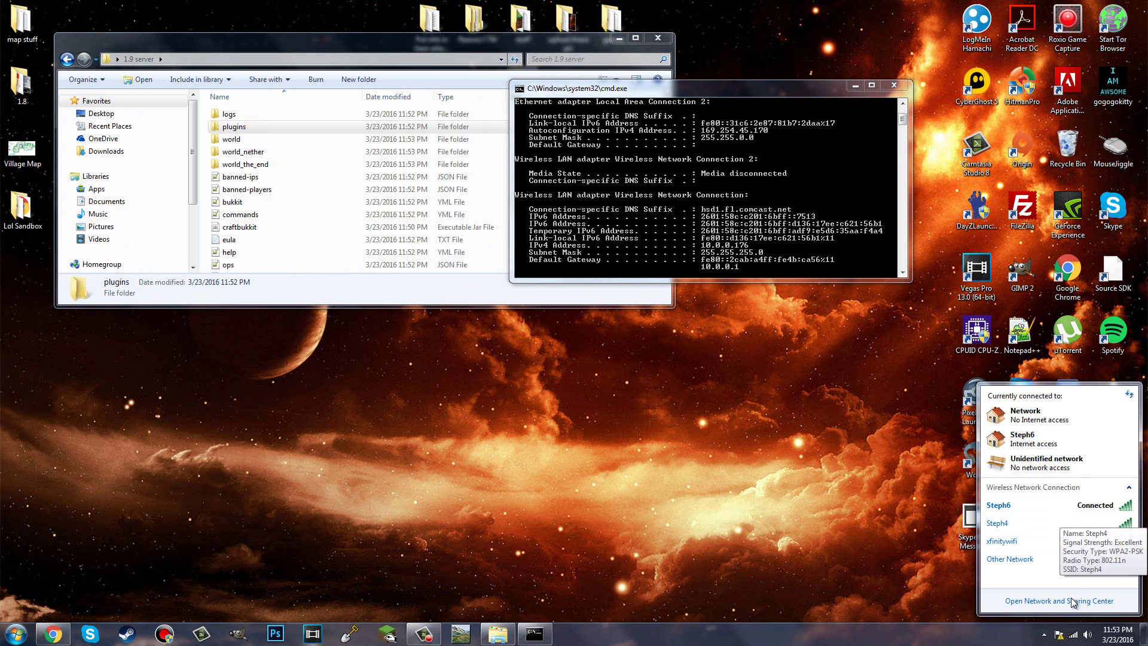
left_click(1030, 506)
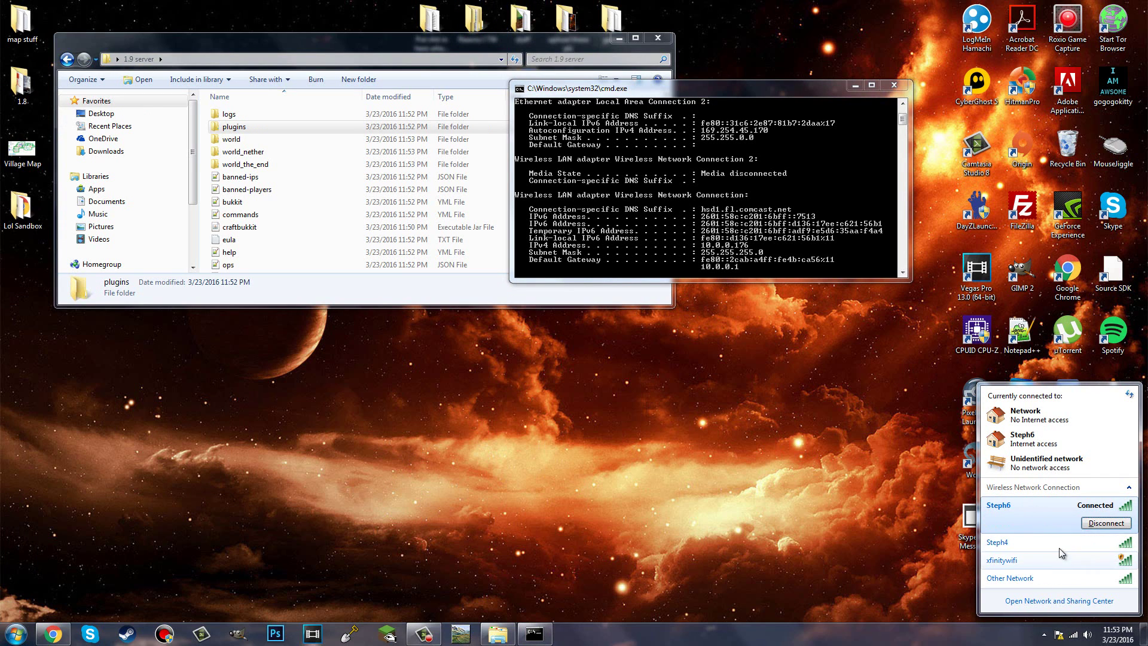
left_click(1032, 511)
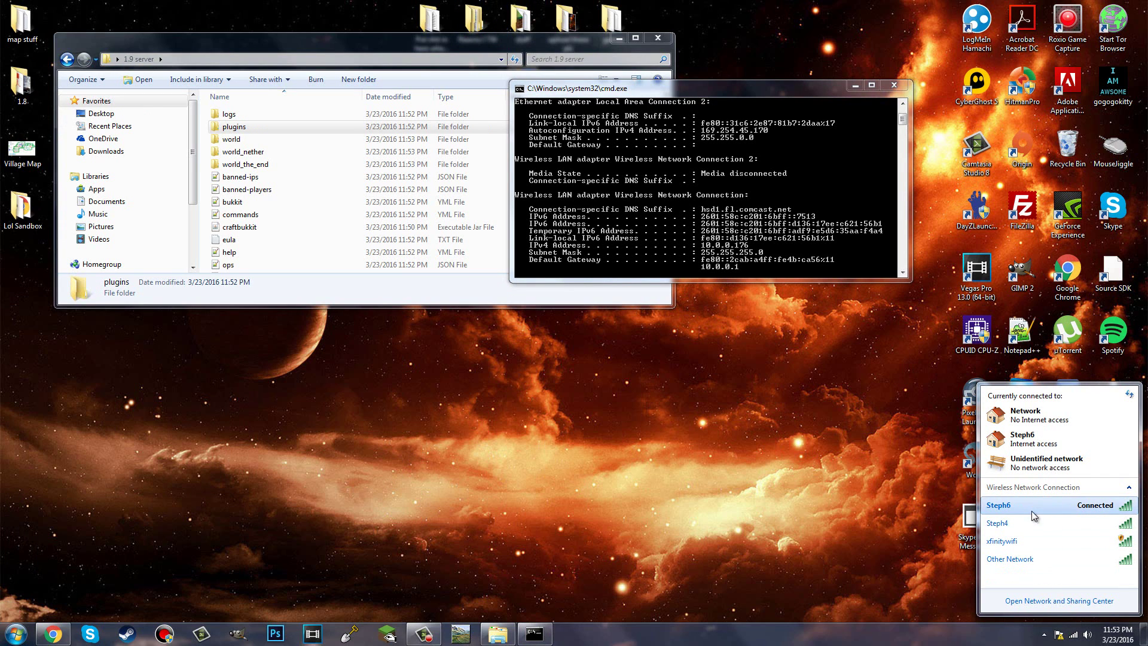
left_click(1074, 636)
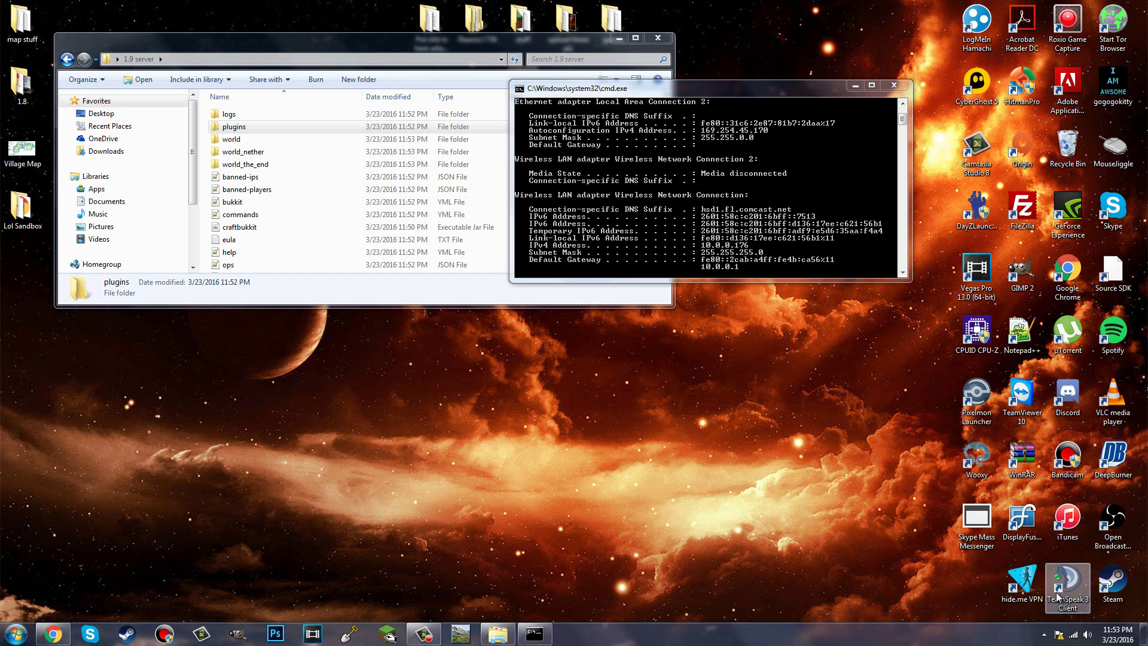
Step: Scroll the ipconfig output to find IPv4 address 10.0.0.176 and default gateway 10.0.0.1
left_click(610, 138)
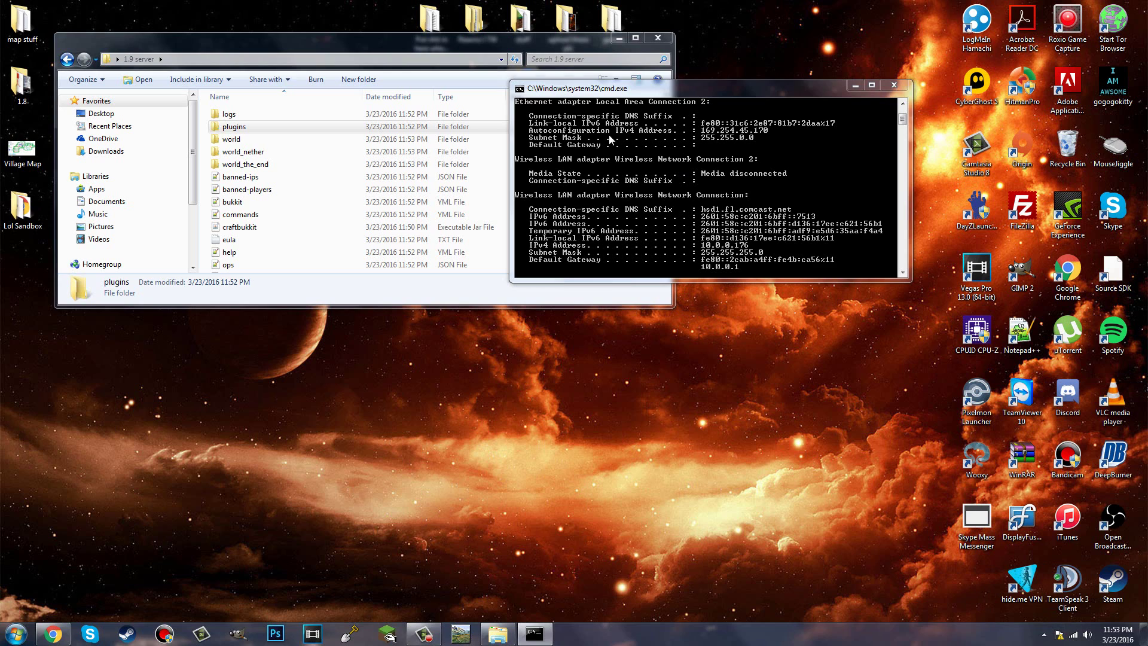
scroll(601, 157, "up", 2)
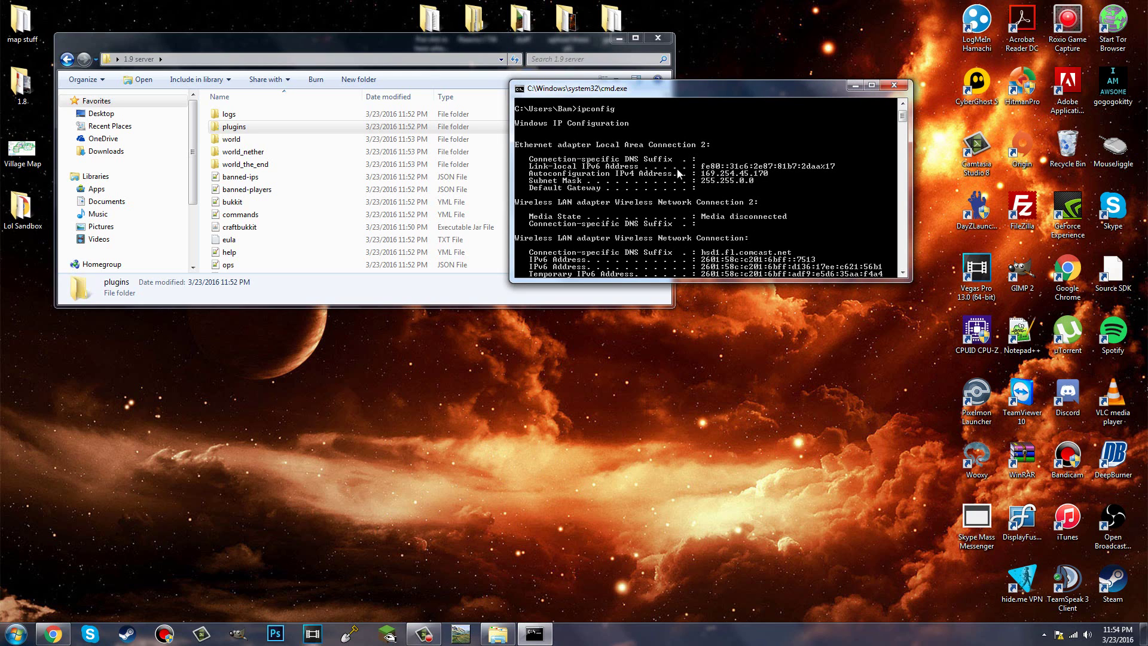
scroll(648, 181, "down", 5)
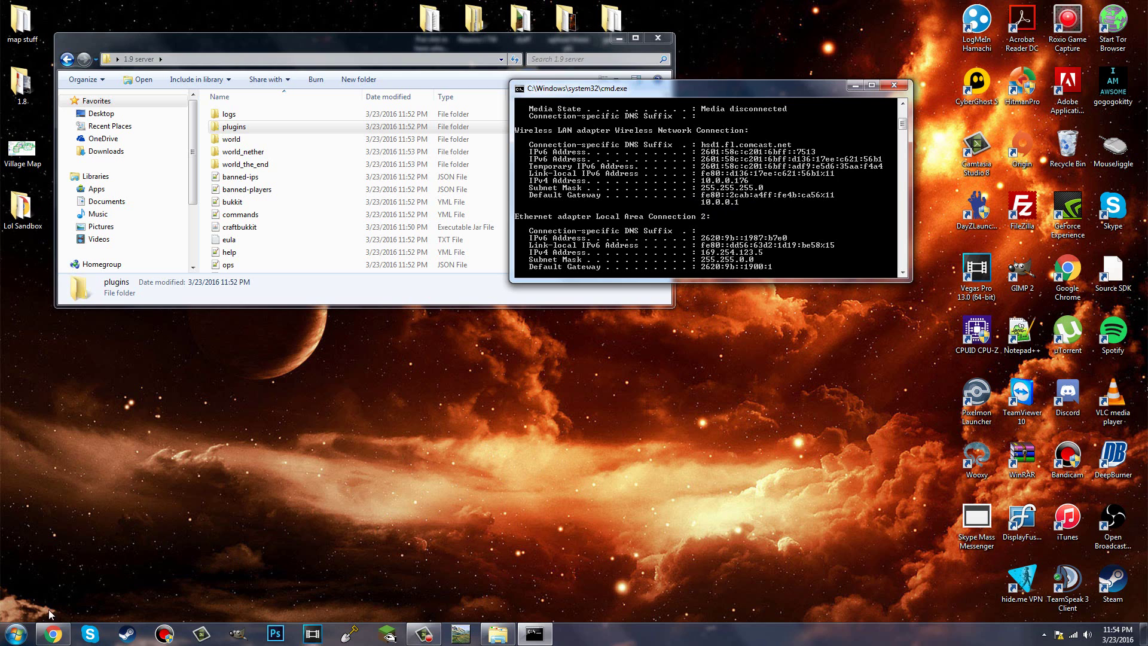
Step: Load the router admin page at 10.0.0.1 in a new Chrome tab
left_click(53, 633)
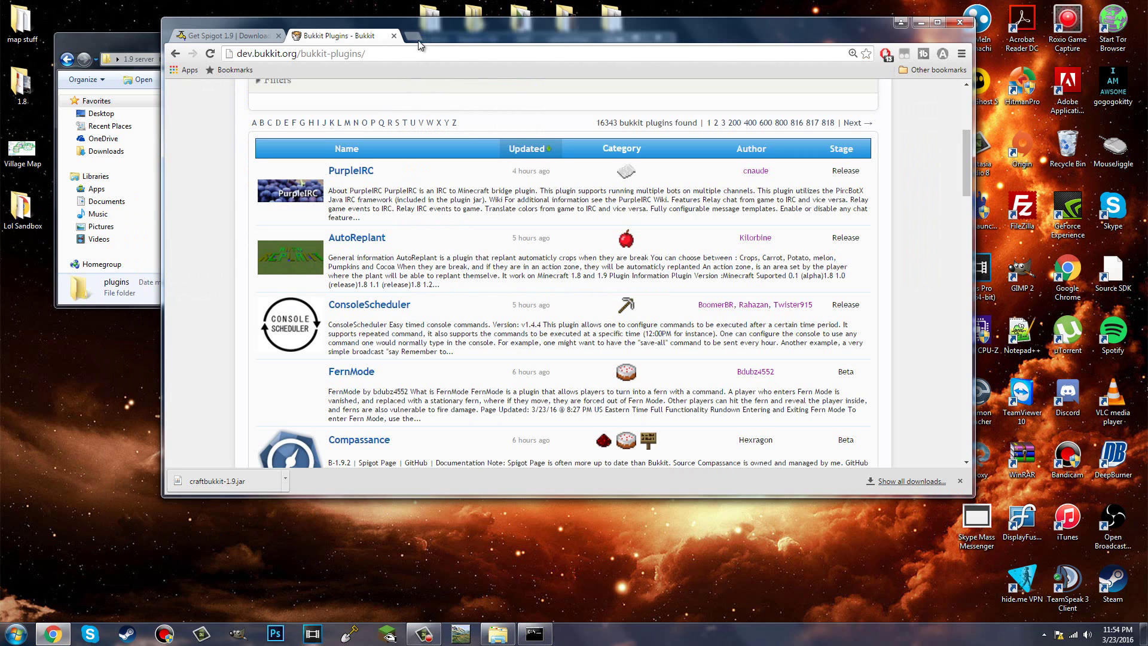
left_click(418, 37)
type("10.0.,")
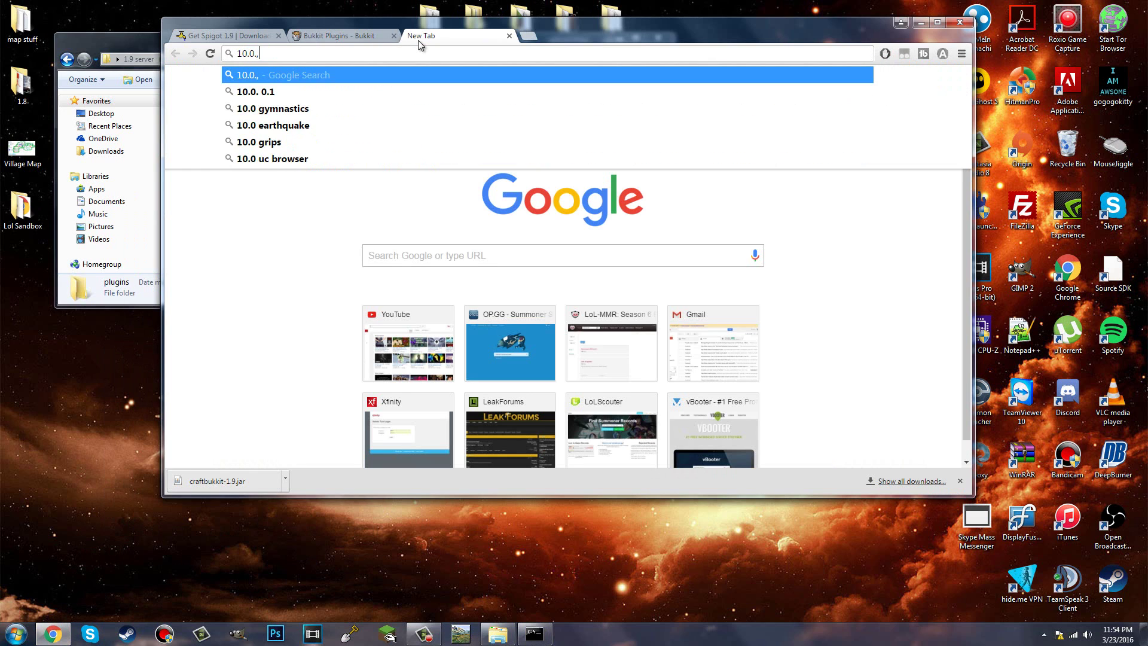
key("BackSpace")
type("0,")
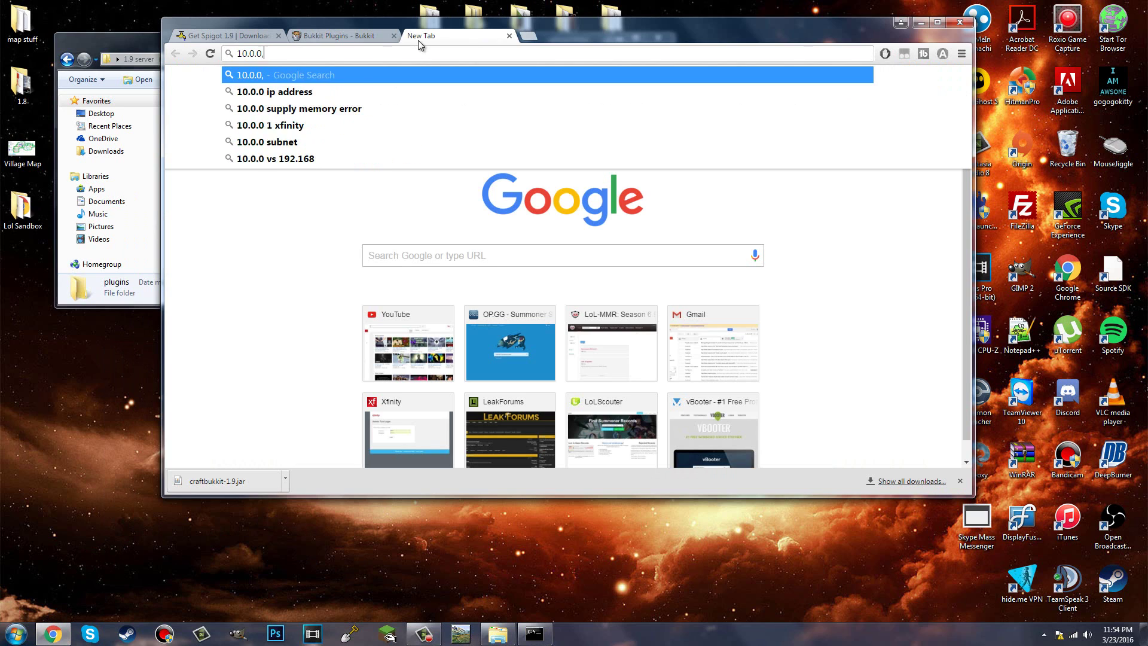
key("BackSpace")
type(".1")
key("Return")
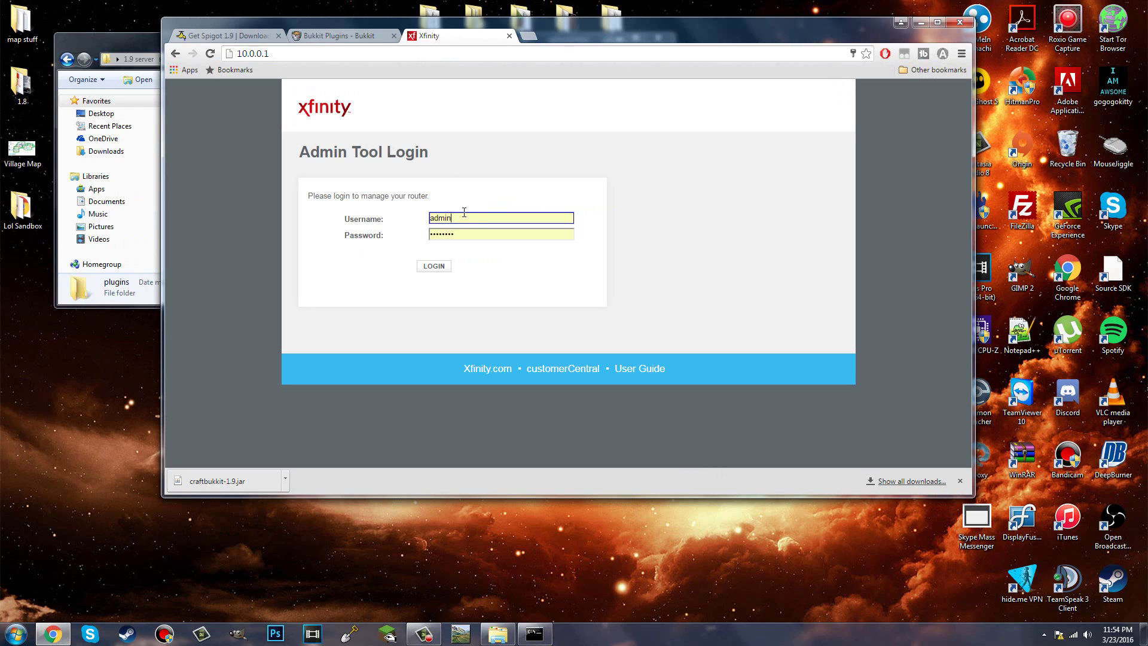
Step: Enter the admin username and the router password, then submit the login
left_click(464, 217)
left_click_drag(463, 217, 323, 222)
left_click(314, 228)
key("Tab")
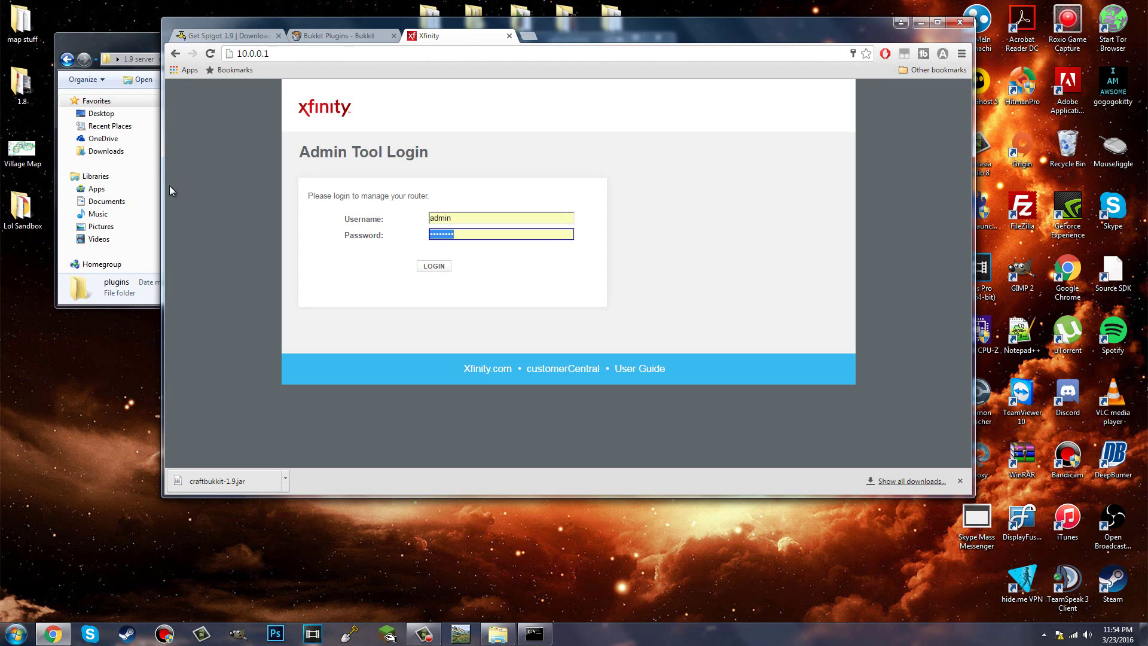
type("password")
key("Return")
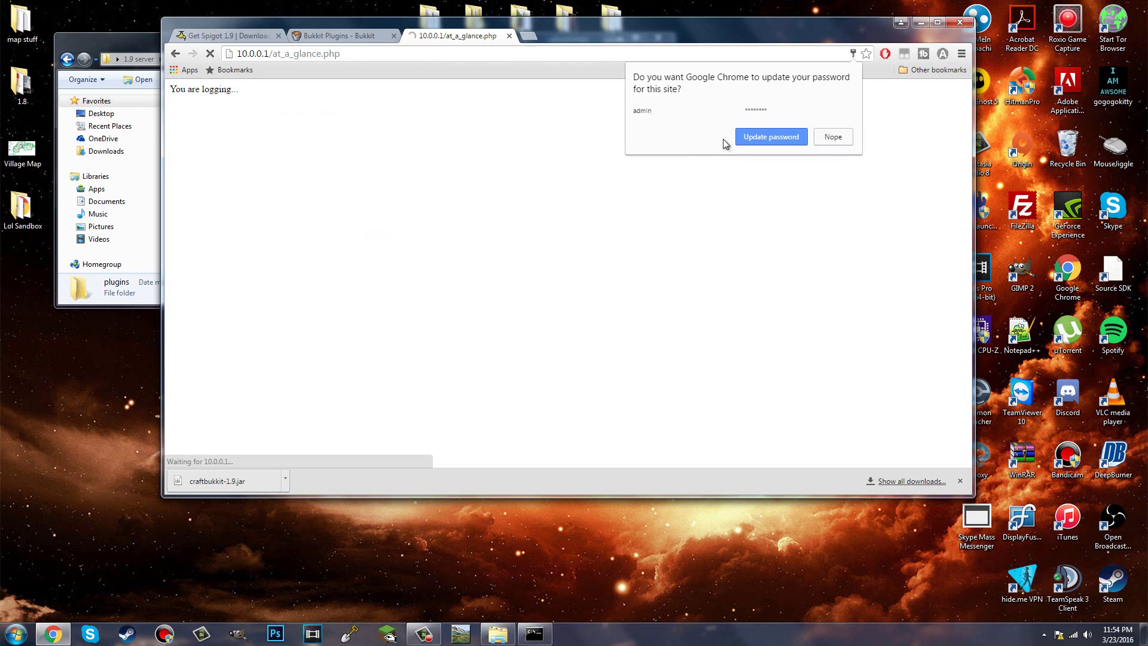
Step: Update the saved router password and expand the Advanced section to reach Port Forwarding
left_click(742, 136)
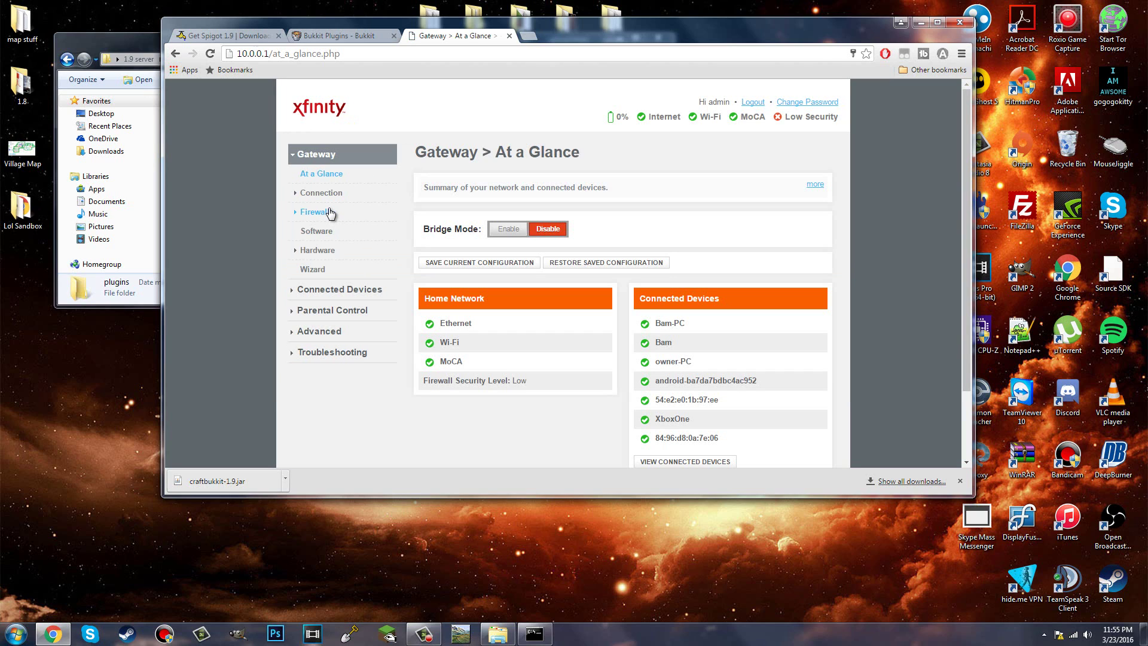
left_click(338, 331)
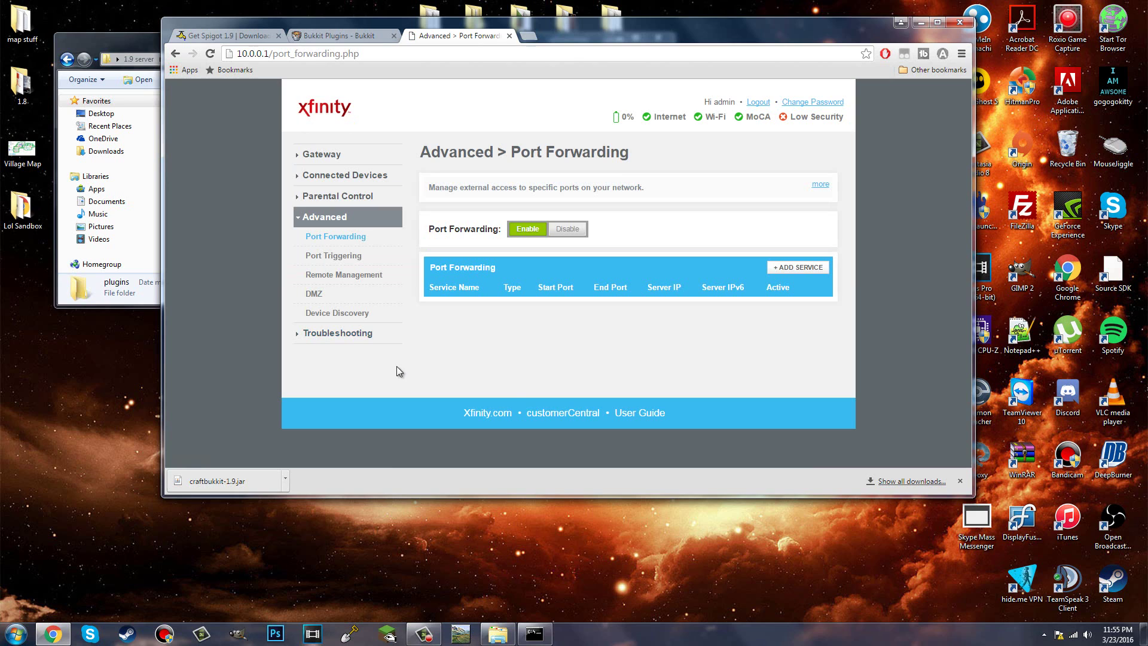
Step: Start a new port forwarding service to open the Add Port Forward form
left_click(814, 272)
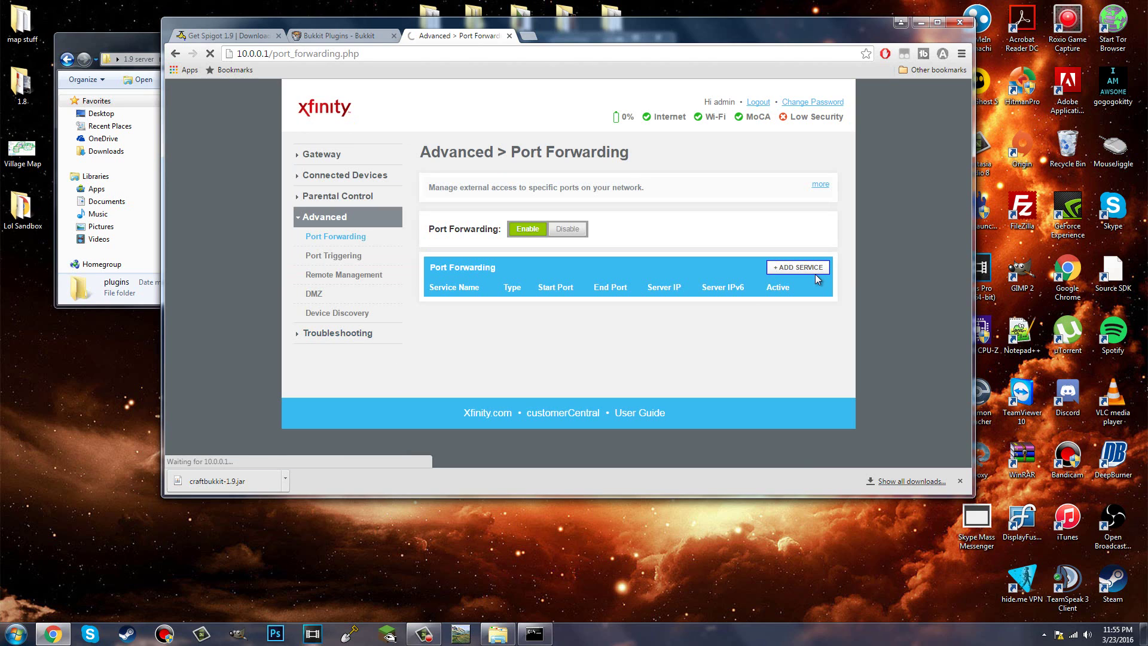
left_click_drag(587, 23, 713, 17)
left_click(229, 253)
Step: Open server.properties from the 1.9 server folder in Notepad++ and check the server-port=25565 line
scroll(238, 239, "down", 2)
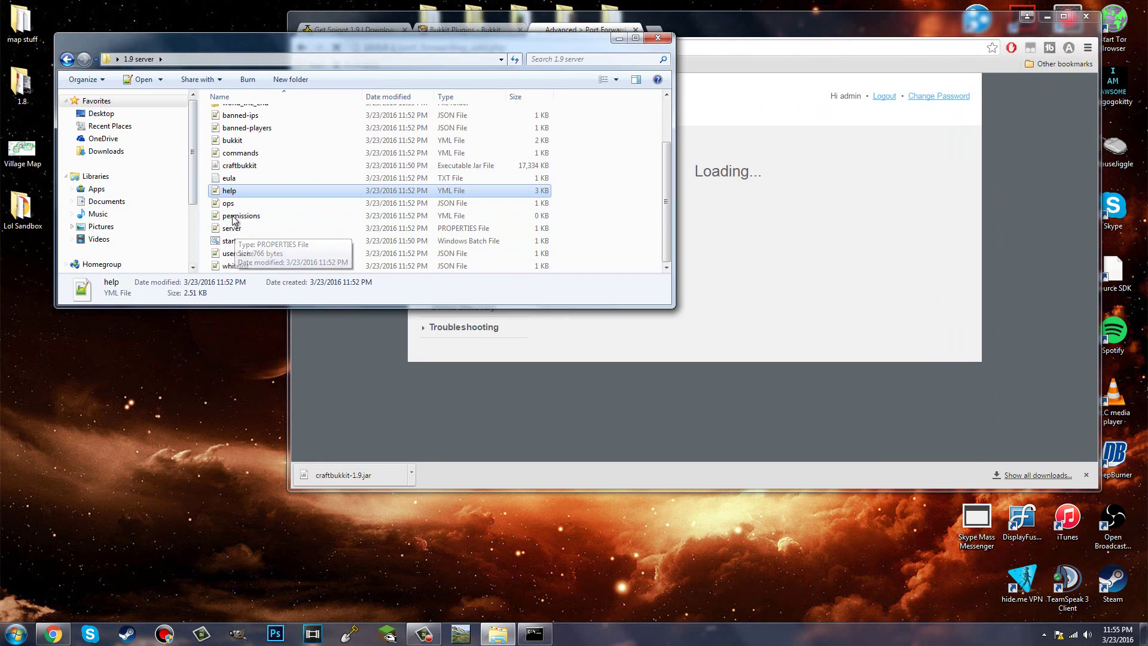
double_click(237, 228)
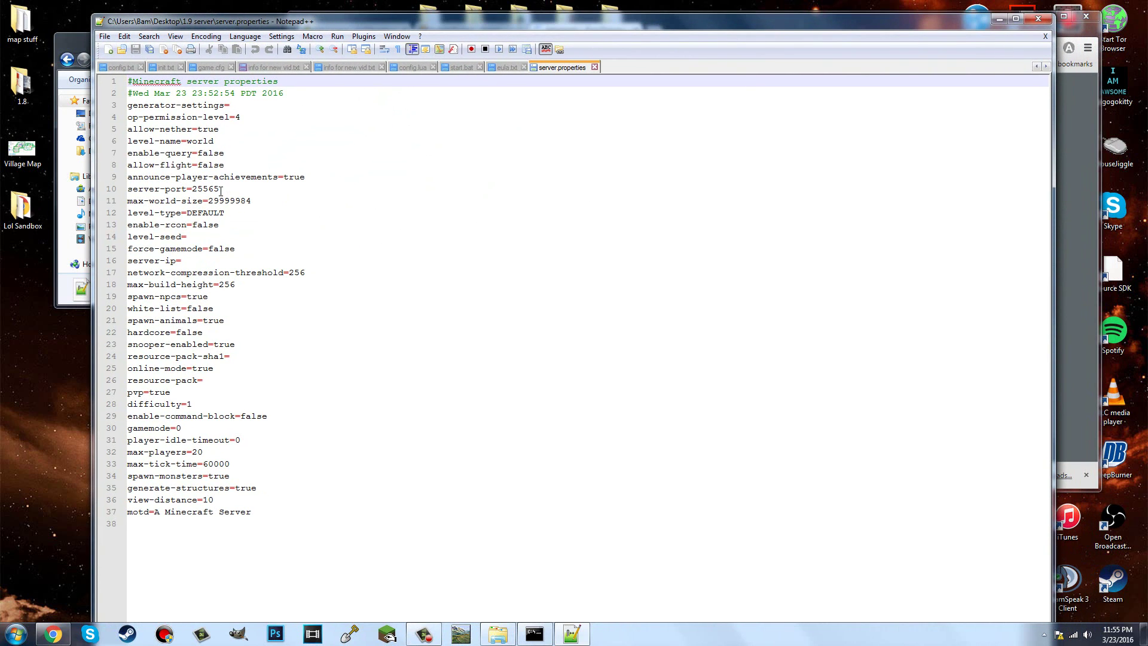
left_click(261, 188)
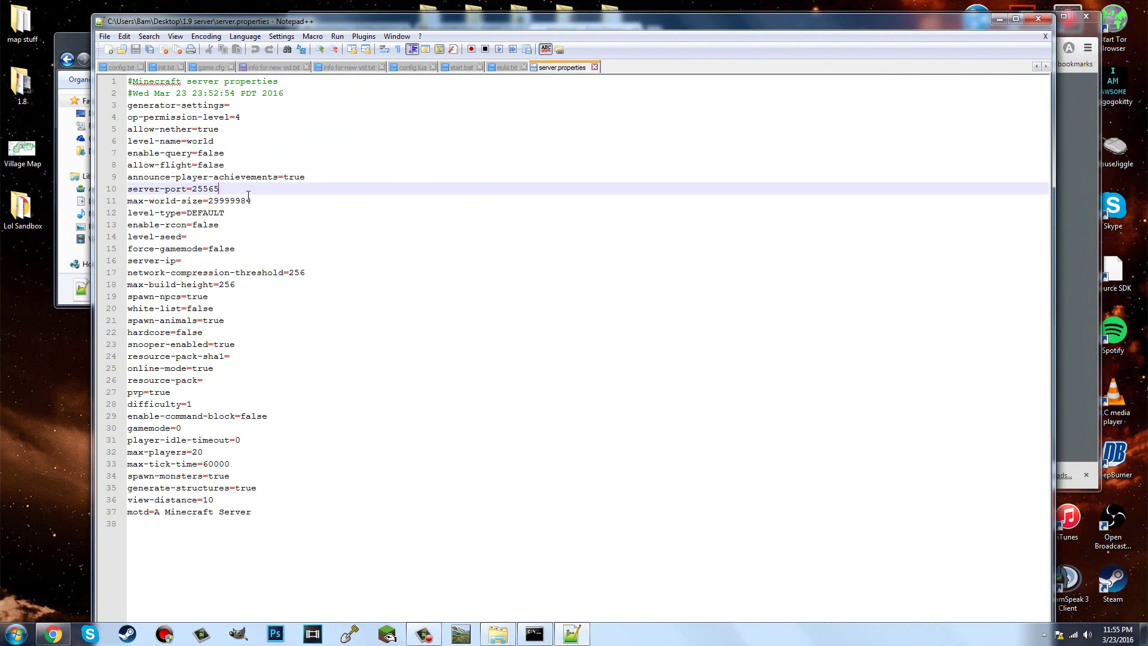
left_click(1075, 176)
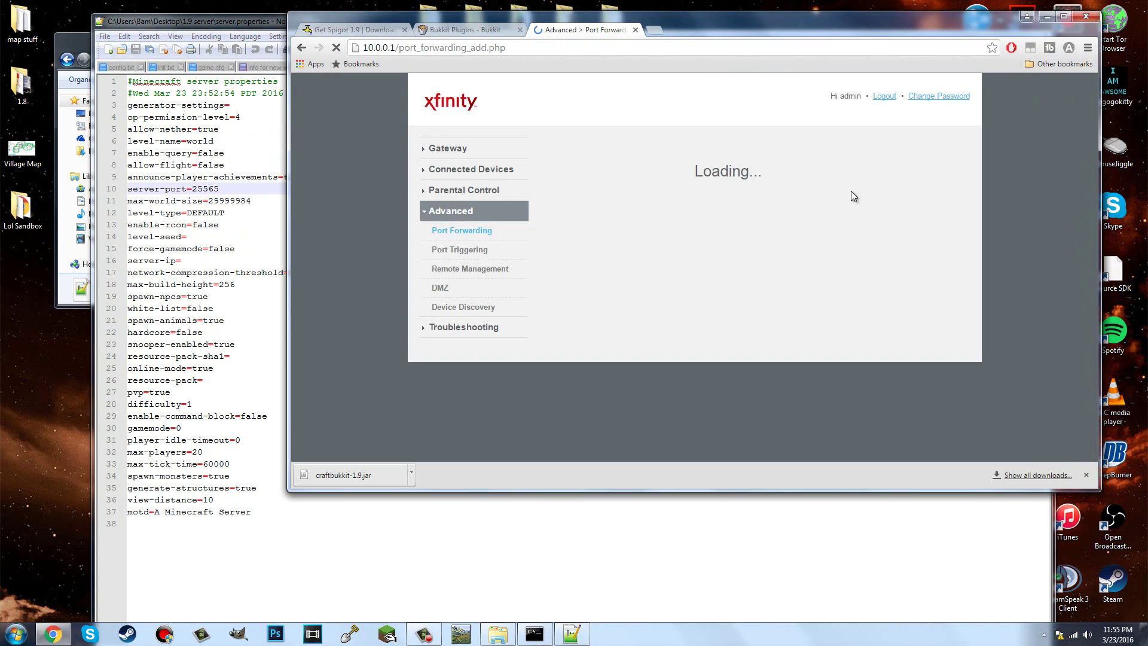
left_click_drag(670, 34, 776, 25)
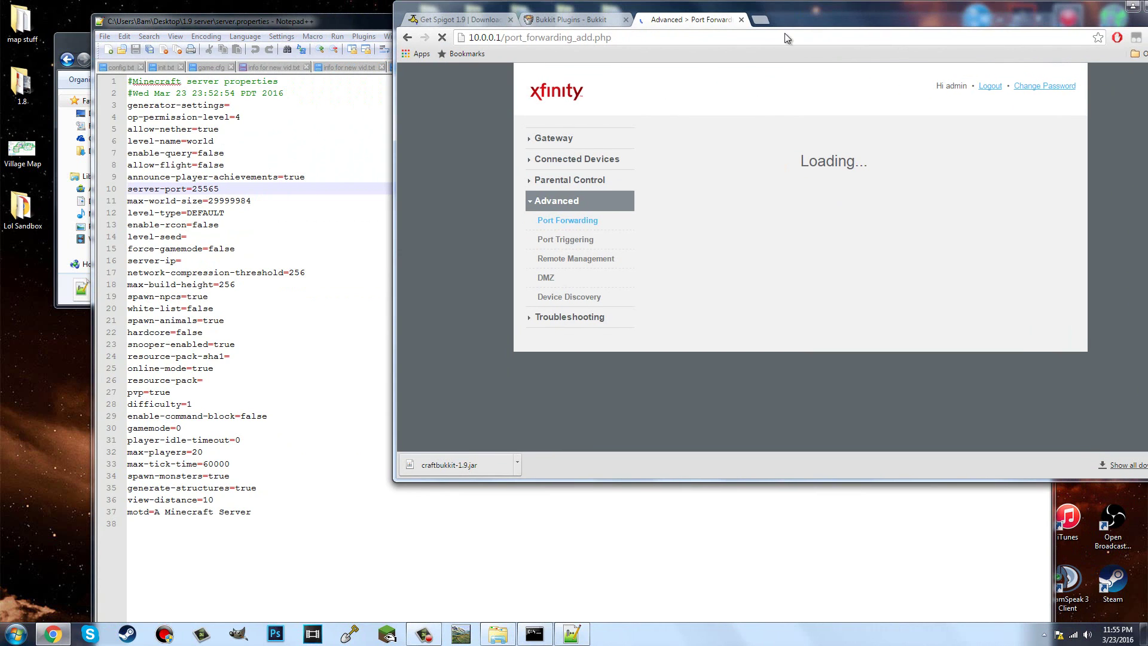
left_click(258, 201)
left_click(247, 179)
left_click(249, 189)
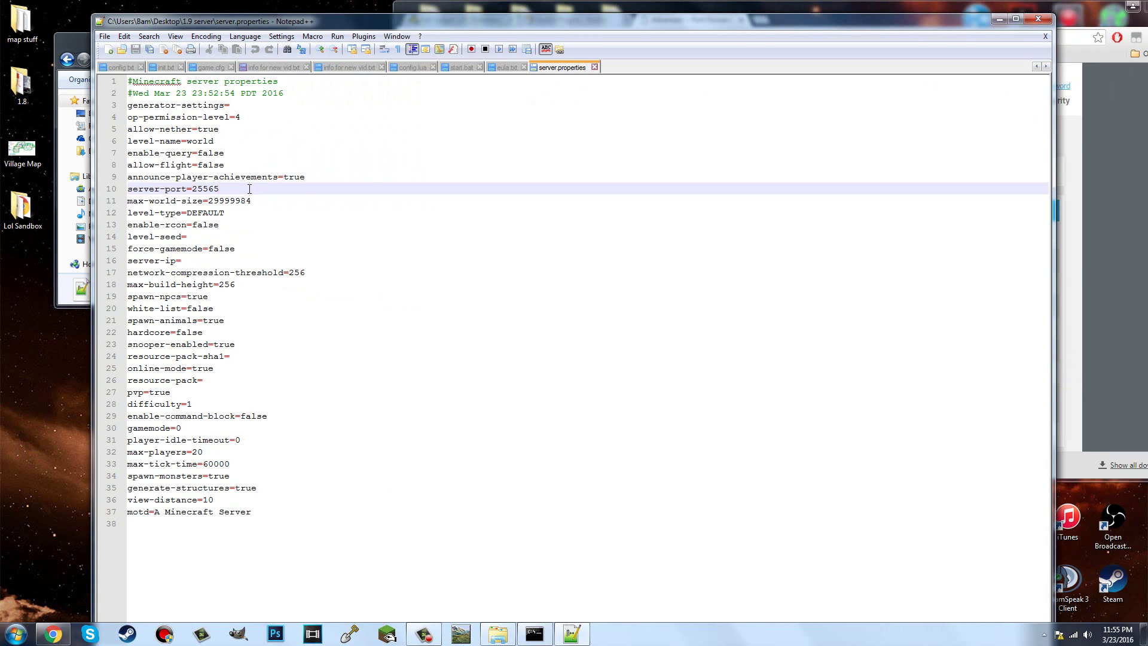
key("BackSpace")
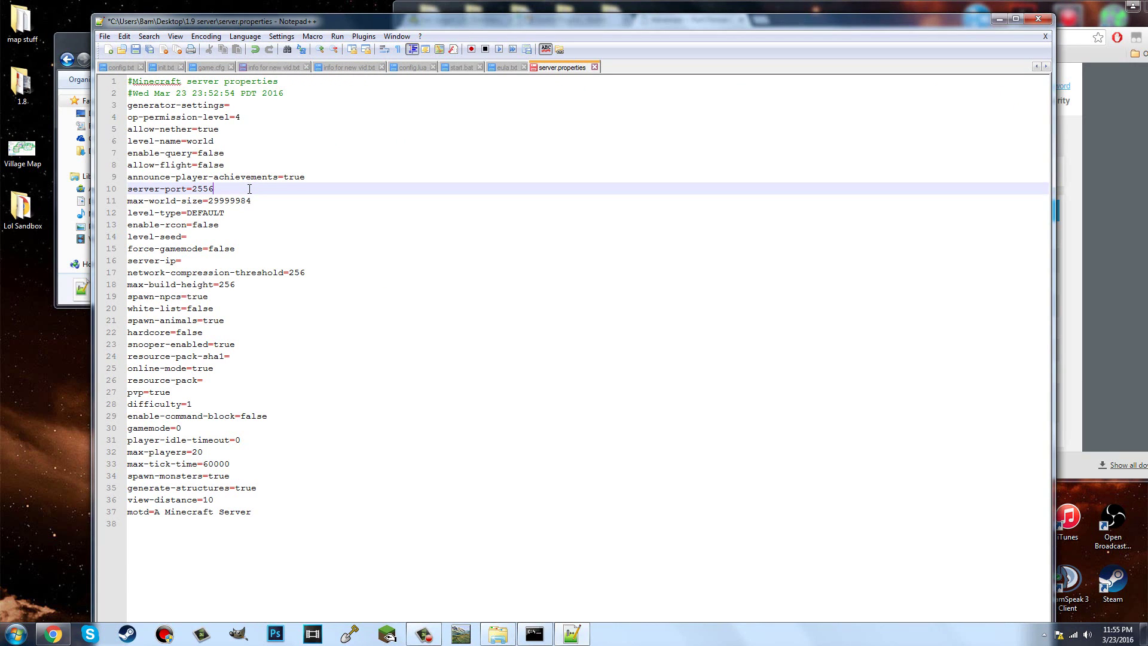
Step: Restore server-port to 25565 and name the router service 'Minecraft tut-video'
type("5")
left_click(1122, 163)
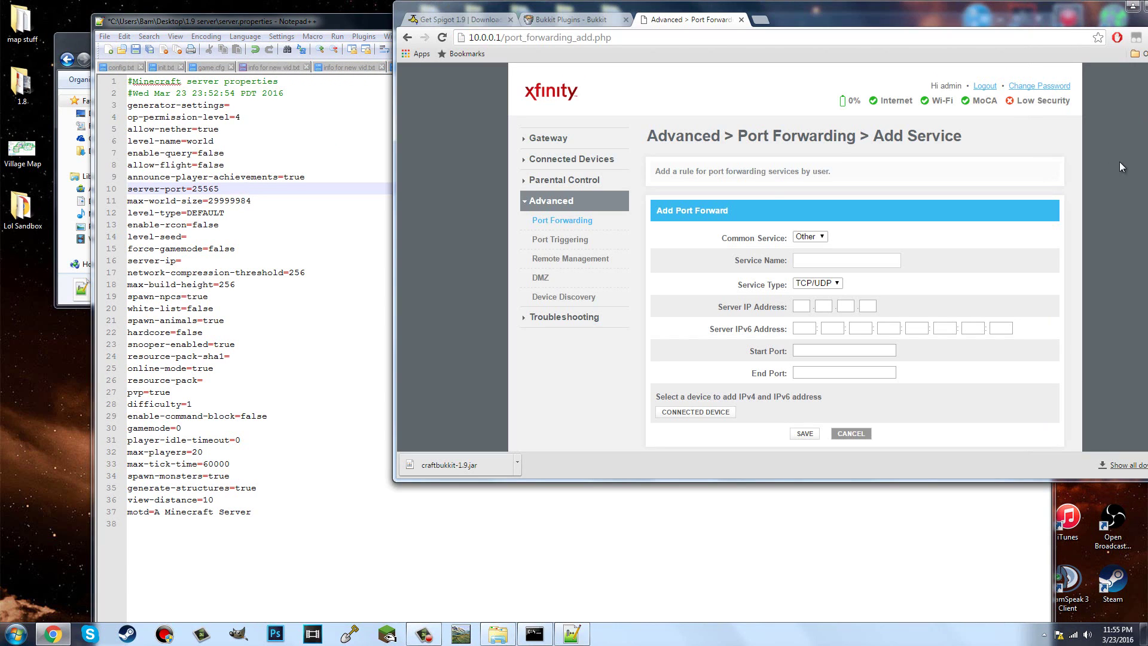
left_click(841, 259)
type("Miunecraft")
key("BackSpace")
key("BackSpace")
key("BackSpace")
key("BackSpace")
key("BackSpace")
key("BackSpace")
key("BackSpace")
key("BackSpace")
type("necraft tut-video")
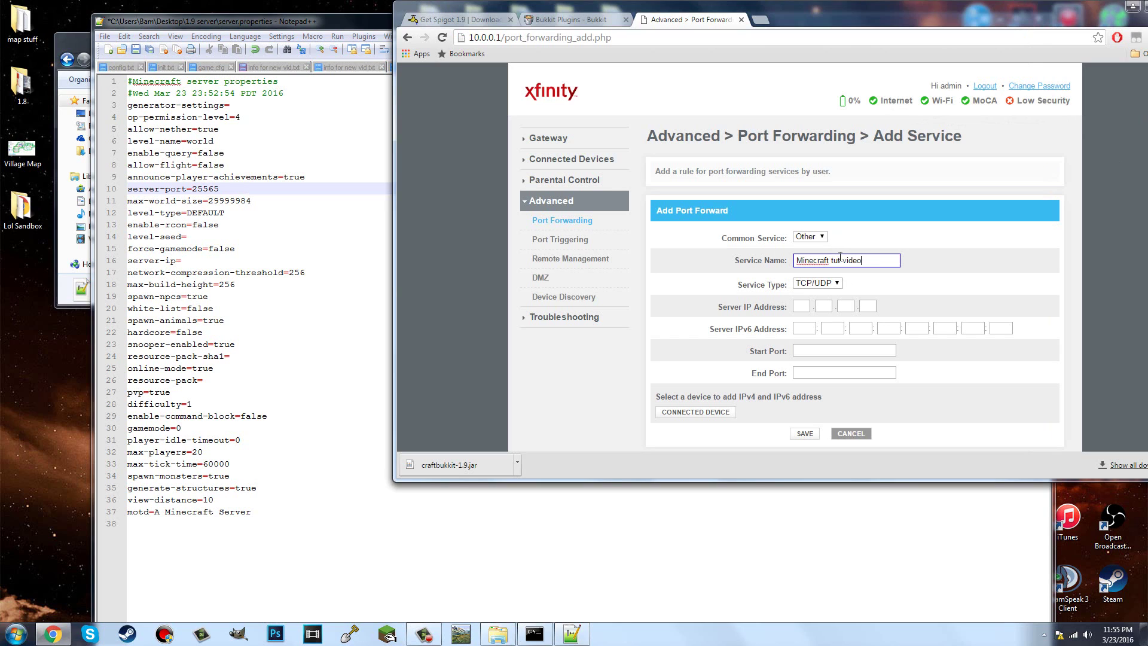
Step: Arrange the browser and command windows so the ipconfig output is visible beside the form
key("alt+Tab")
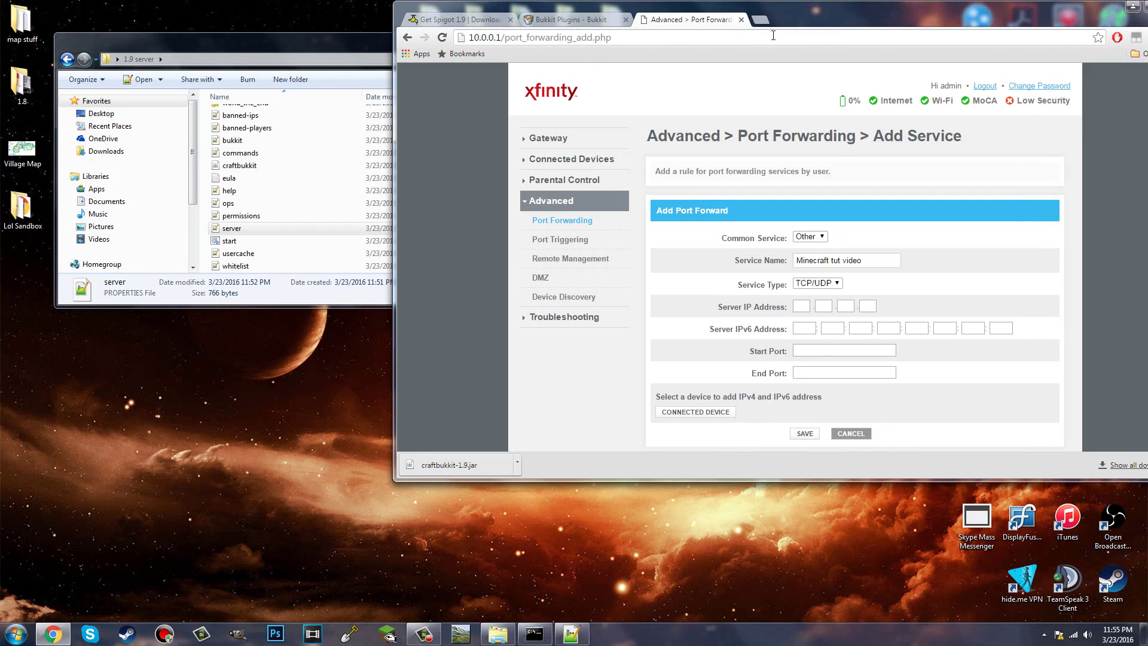
left_click_drag(838, 20, 887, 67)
left_click(535, 634)
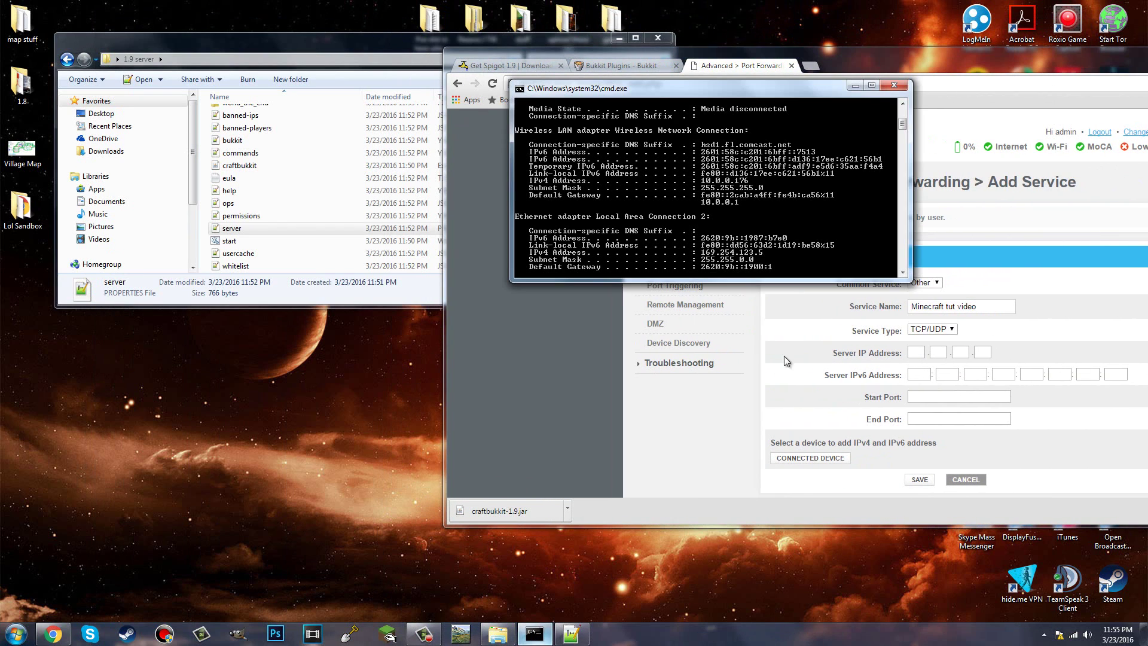
left_click_drag(552, 95, 247, 132)
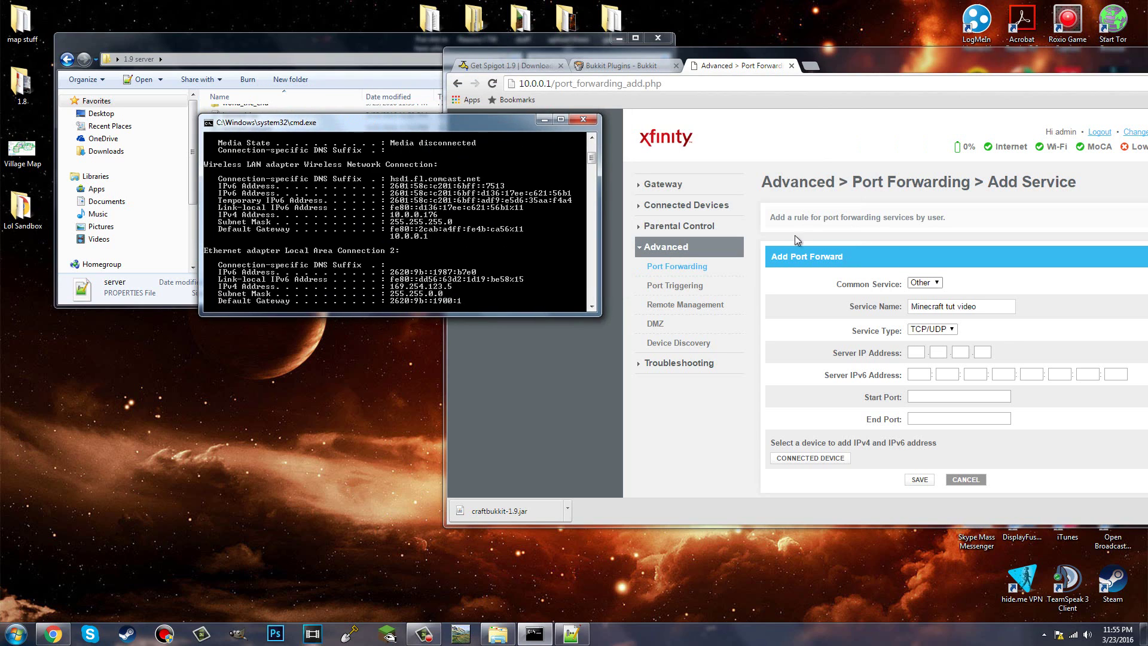
left_click(916, 353)
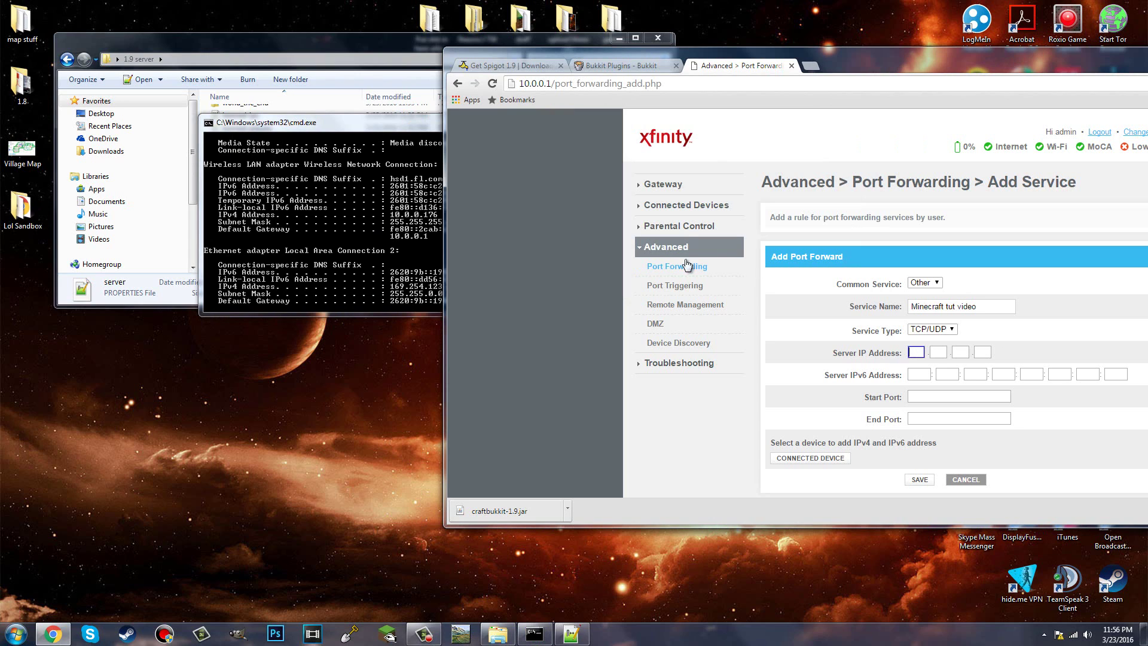
left_click(349, 122)
left_click_drag(350, 122, 264, 115)
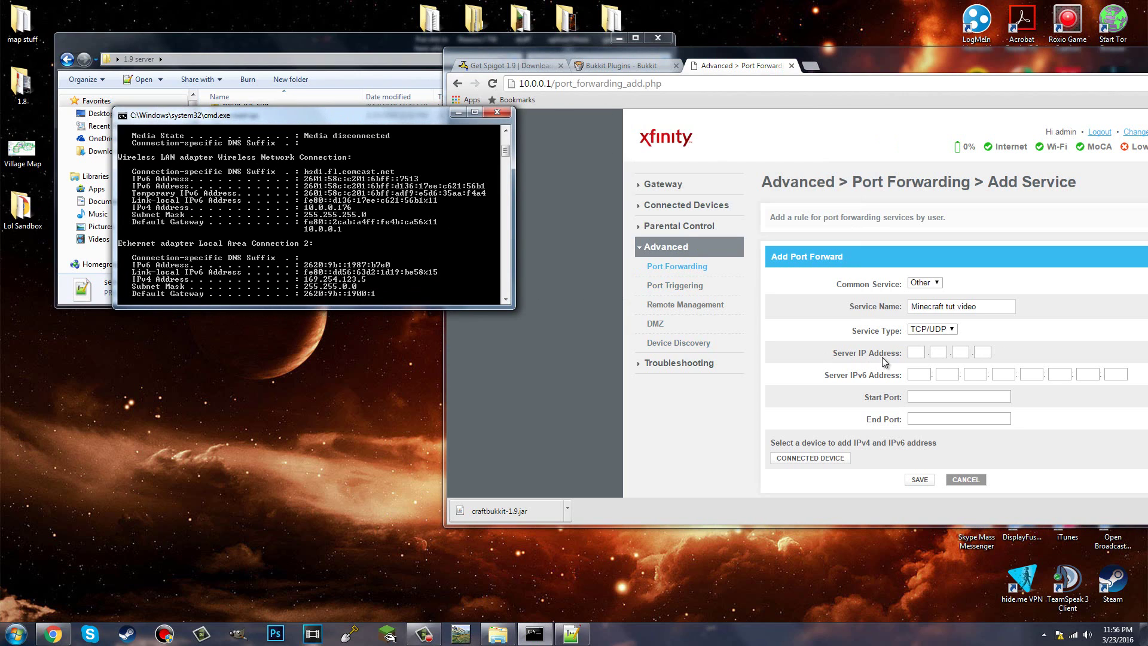
Step: Enter 10.0.0.176 as the port forward's server IP address
left_click(916, 354)
type("10")
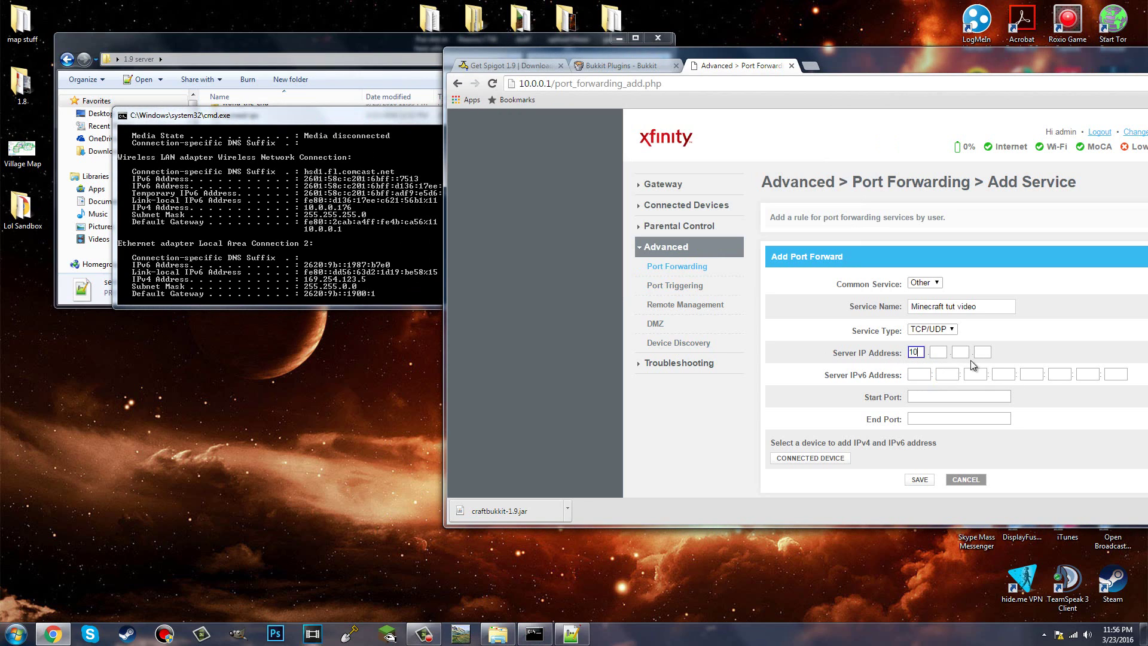
key("Tab")
type("0")
key("Tab")
type("0")
key("Tab")
type("176")
Step: Set start and end port 25565, save the rule, dismiss the failure alert and return to Port Forwarding
left_click(935, 399)
type("25565")
left_click(937, 418)
type("25565")
left_click(929, 479)
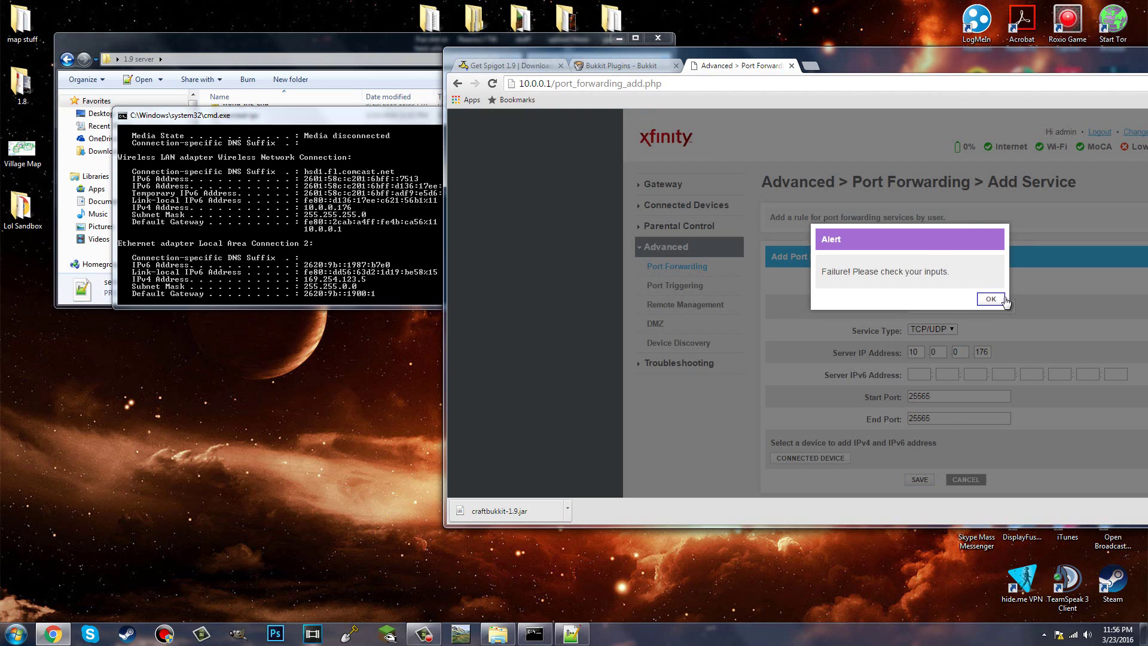
left_click(993, 299)
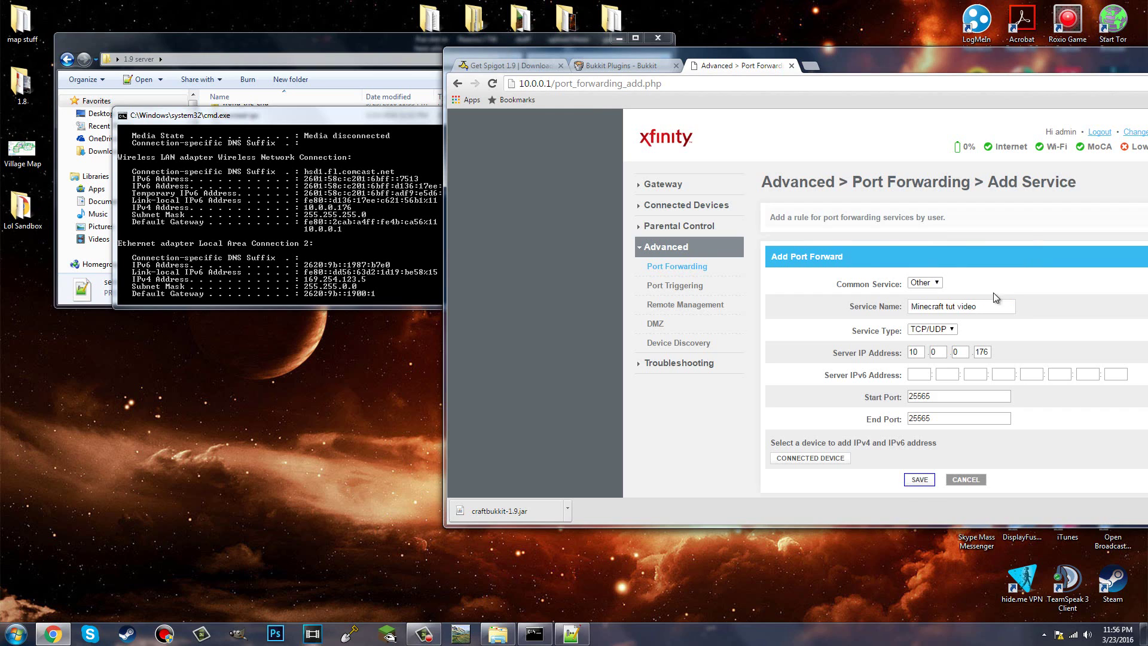
left_click(701, 268)
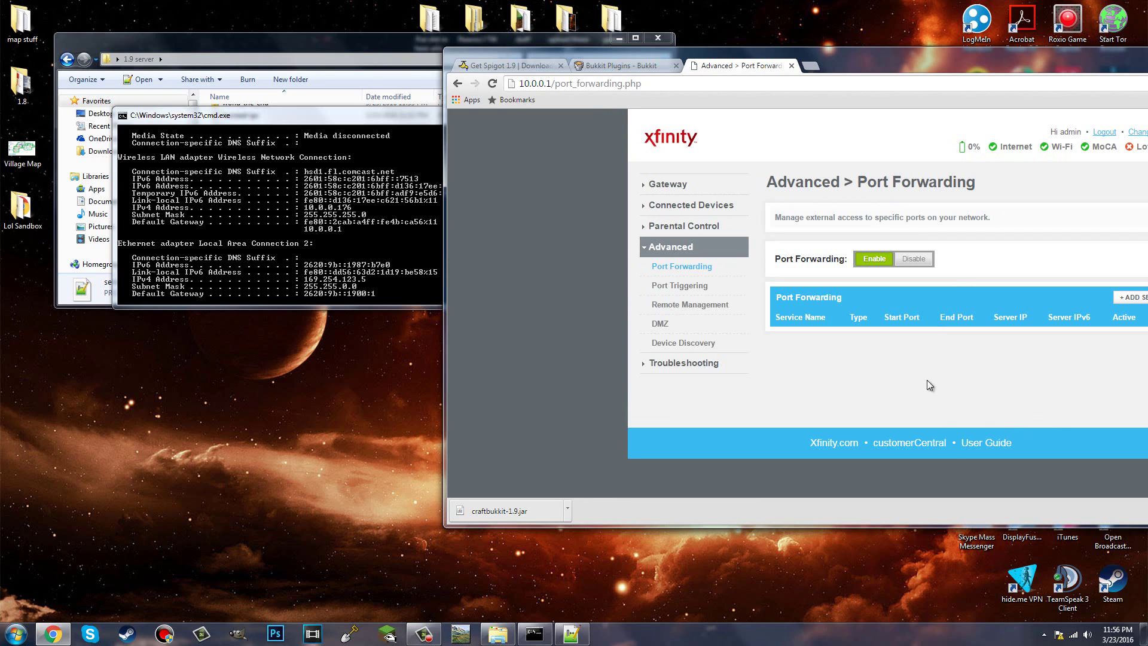
Step: Close the router tab, minimize Chrome and close the command prompt window
left_click(791, 66)
left_click_drag(791, 66, 947, 121)
left_click(1003, 134)
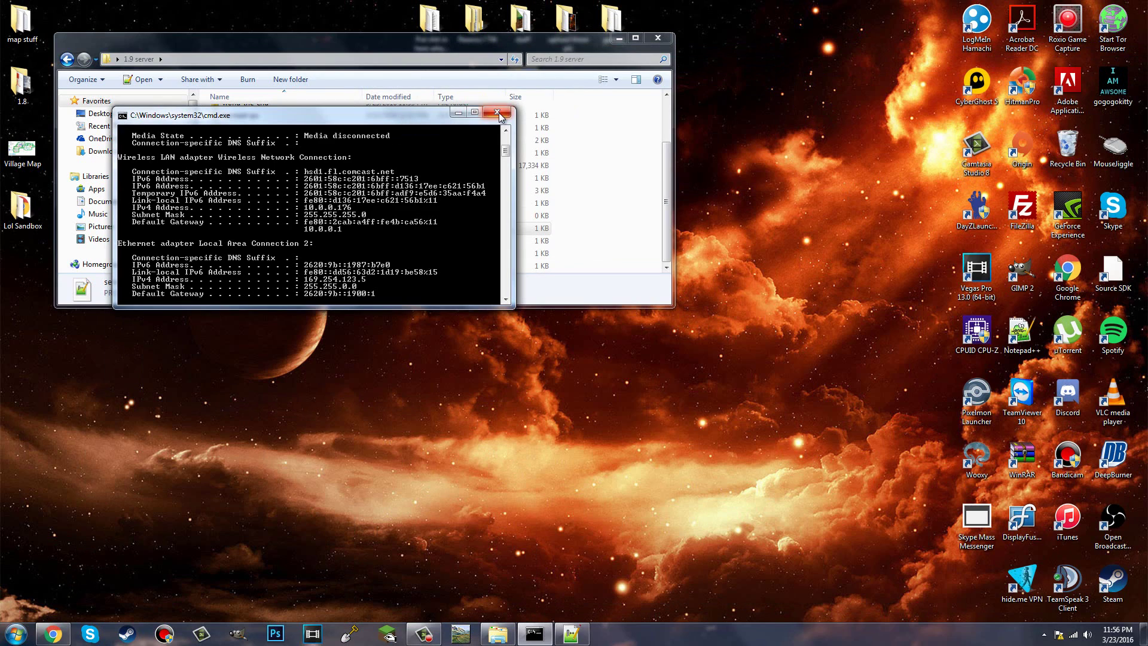
left_click(497, 113)
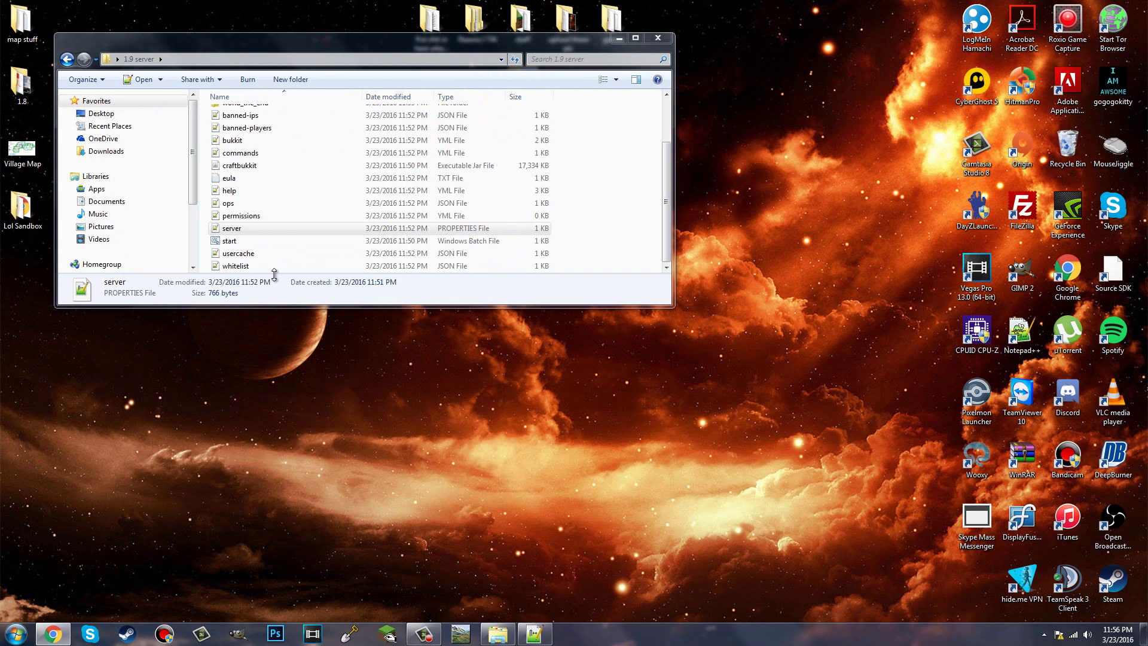
Step: Open whatismyip.com in a new Chrome tab and select the public IP address shown
left_click(53, 634)
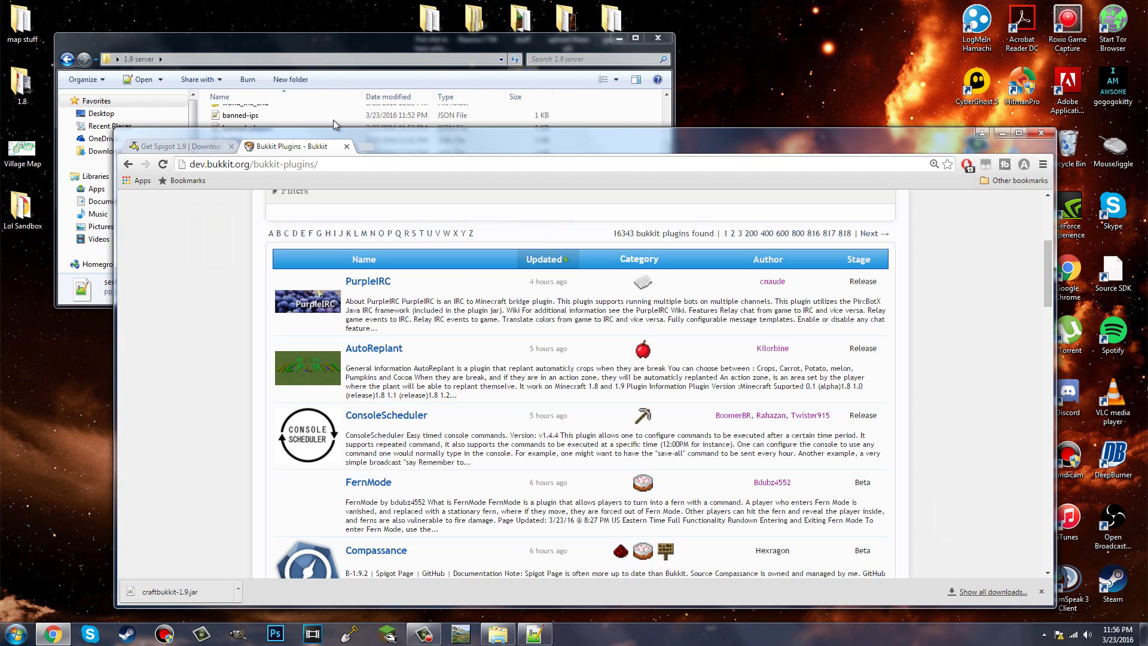
left_click(362, 148)
type("whatismyip.com")
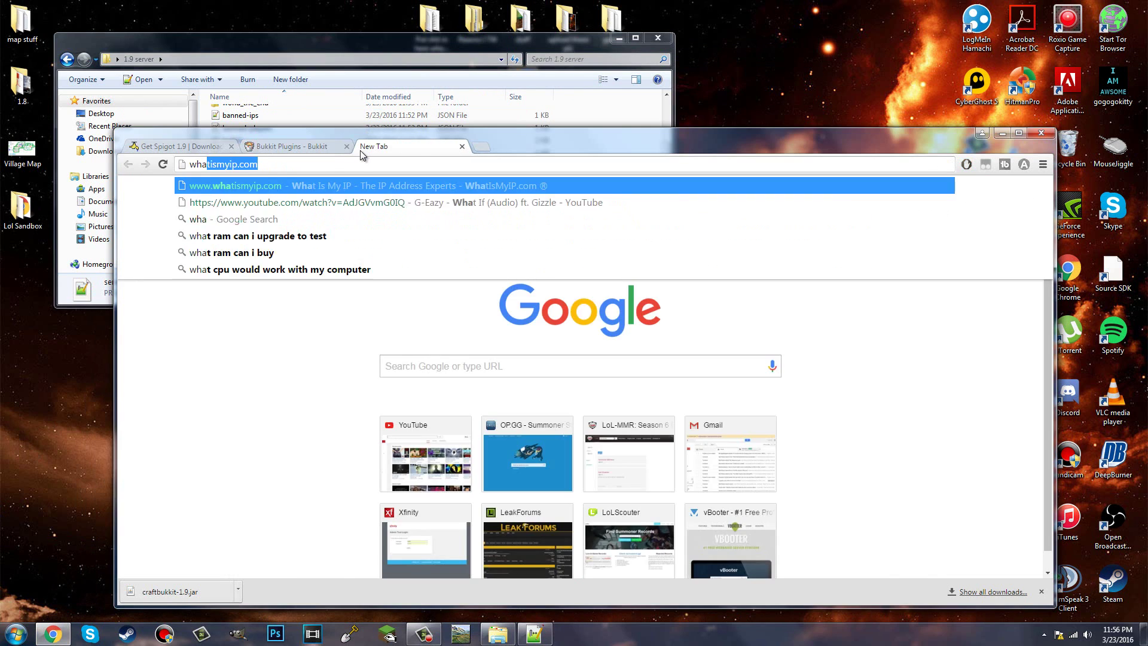
key("Return")
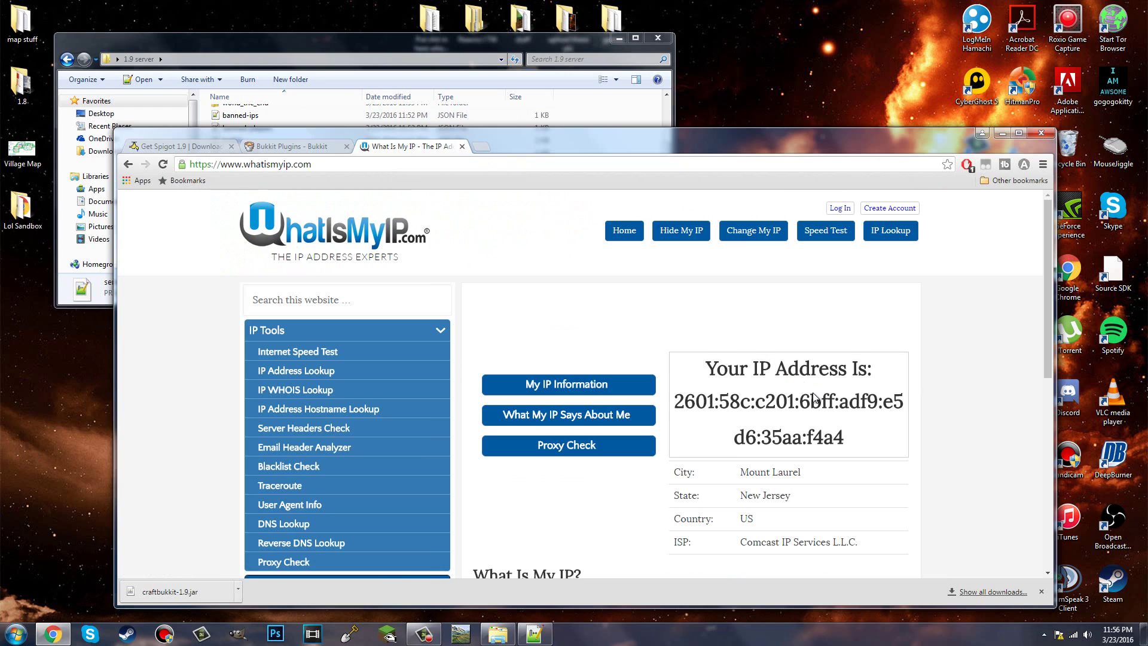
scroll(814, 396, "down", 1)
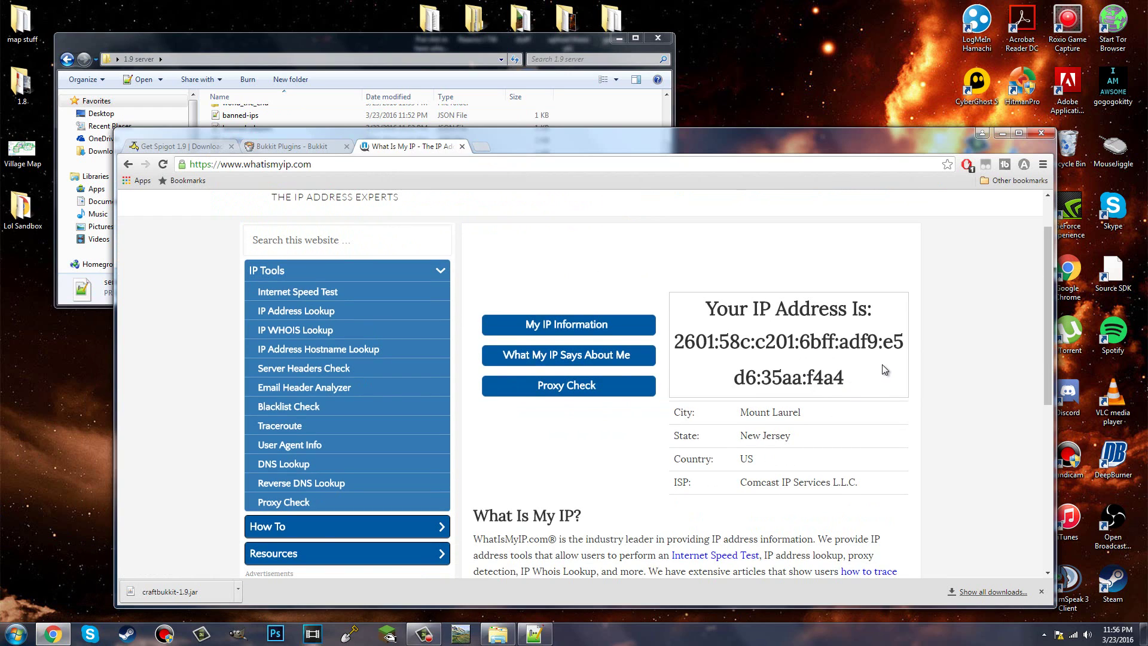
mouse_move(865, 383)
left_mouse_down()
mouse_move(780, 377)
mouse_move(667, 328)
mouse_move(885, 380)
left_mouse_up()
Step: Search for ipchicken in a new tab and open the IP Chicken site
left_click(708, 342)
left_click(481, 147)
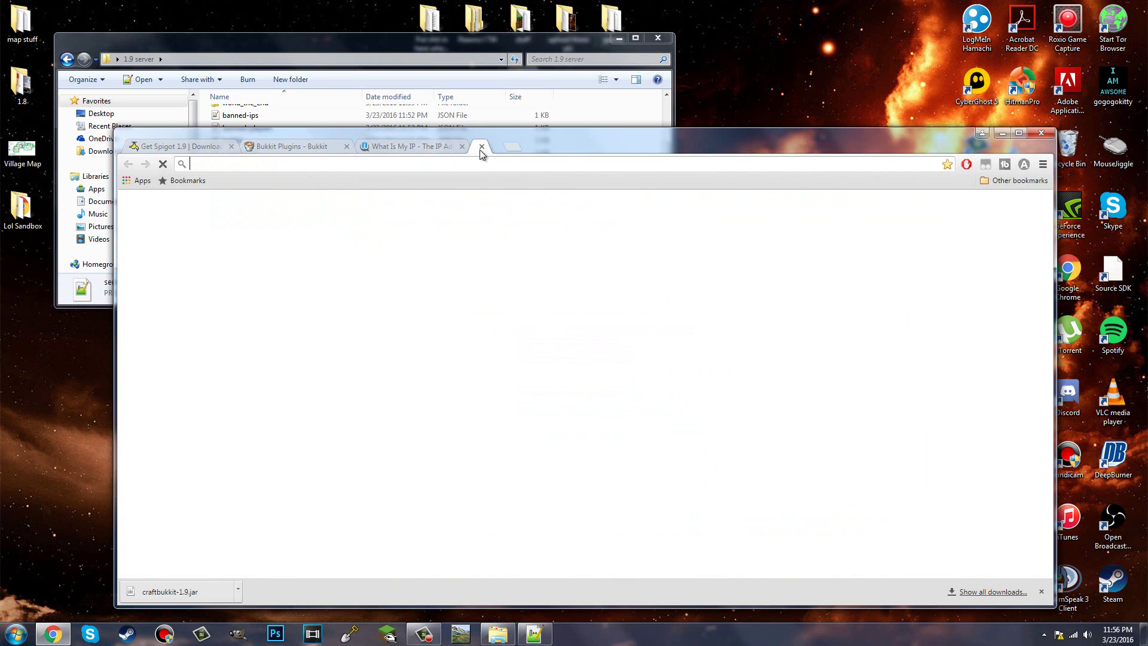
type("ipch")
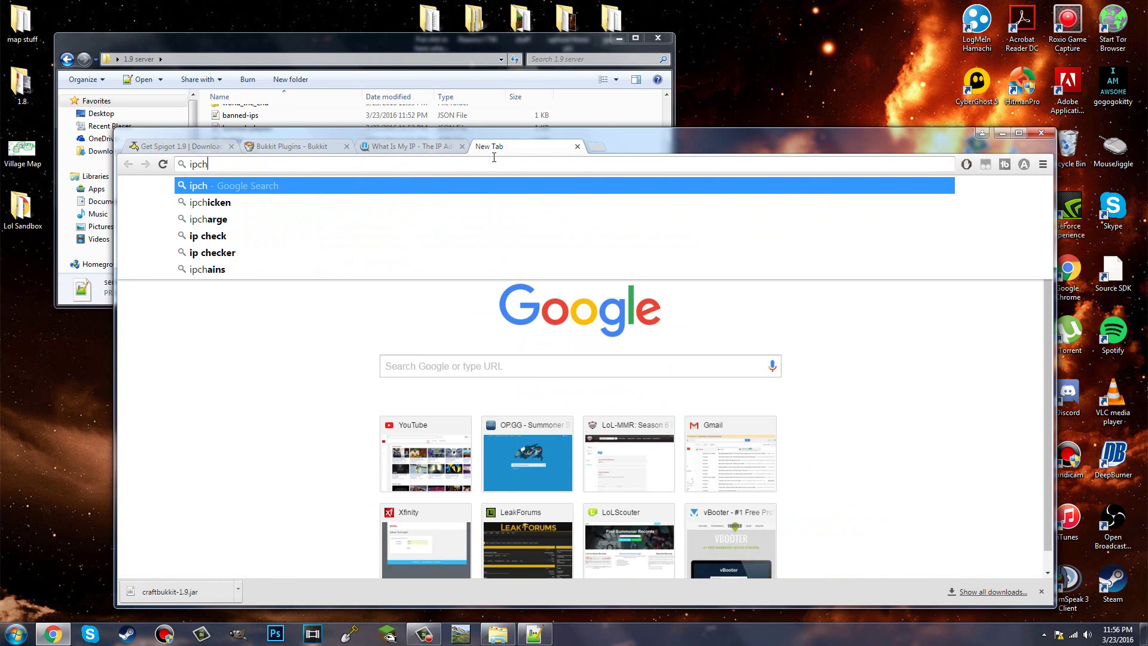
type("icken.")
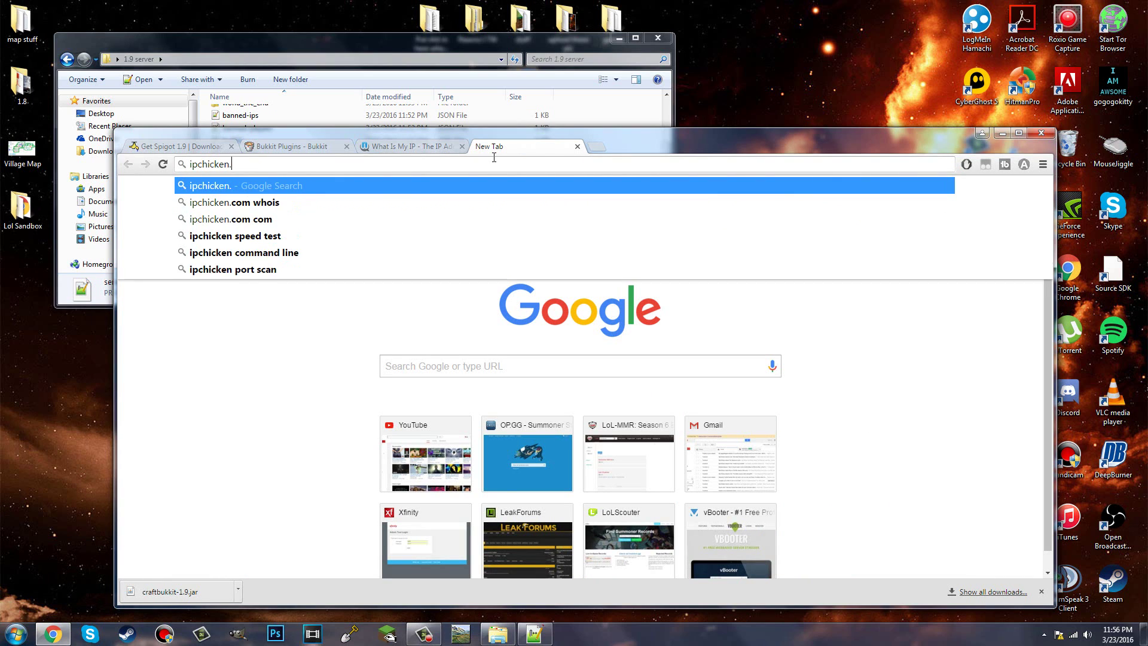
key("BackSpace")
key("Return")
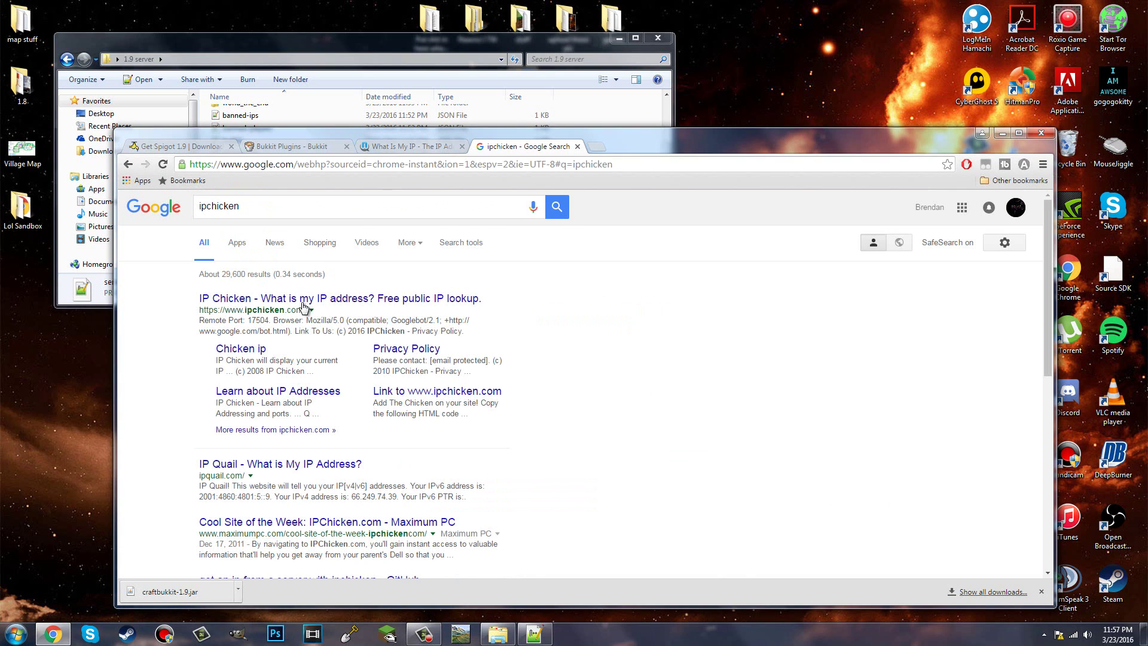
left_click(303, 308)
Step: Highlight the current public IPv4 address on IP Chicken and close the What Is My IP tab
left_click_drag(655, 311, 445, 281)
left_click(462, 146)
left_click(538, 320)
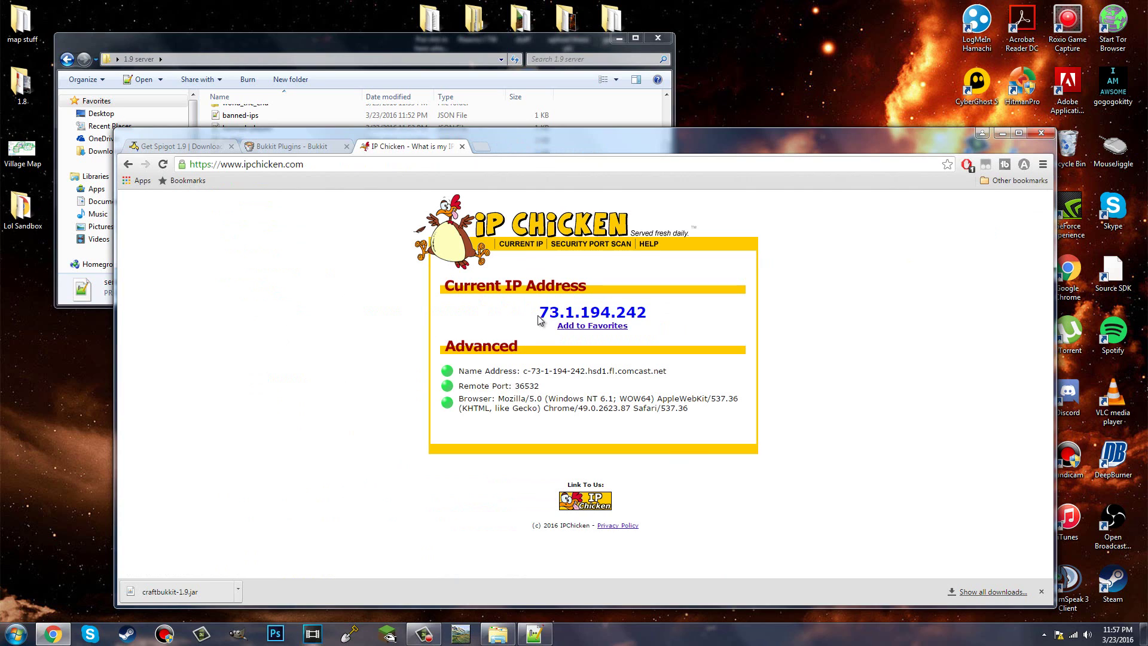
mouse_move(538, 313)
left_mouse_down()
mouse_move(663, 315)
mouse_move(540, 300)
left_mouse_up()
left_click(648, 315)
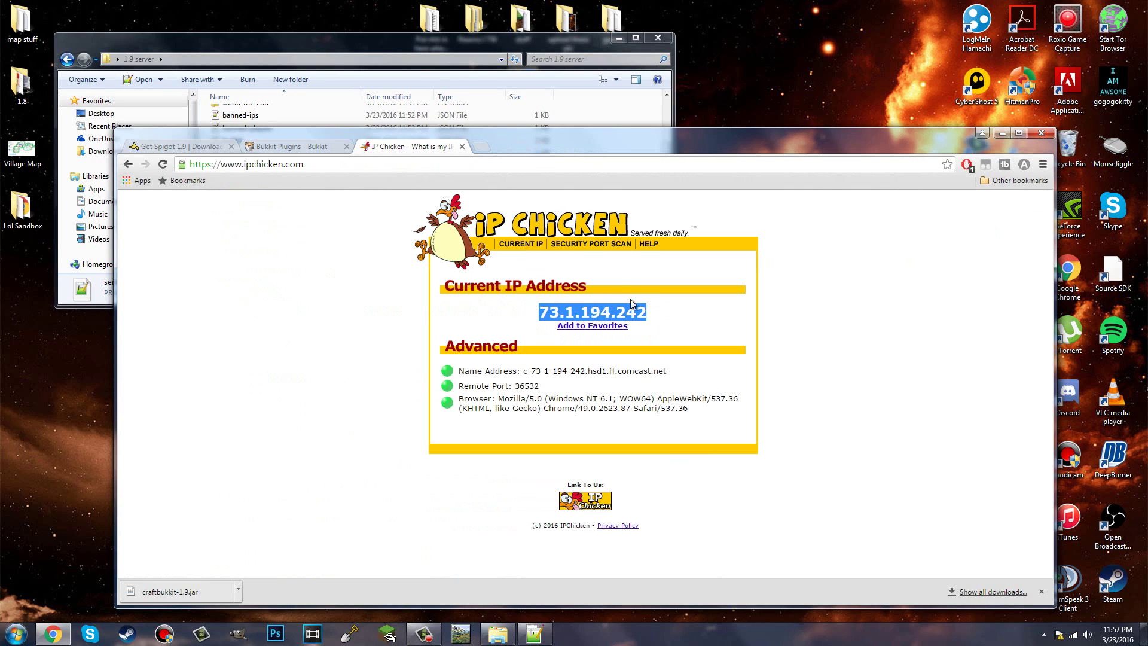
Step: Close the IP Chicken tab, minimize Chrome and scroll the 1.9 server folder list to the top
left_click(462, 146)
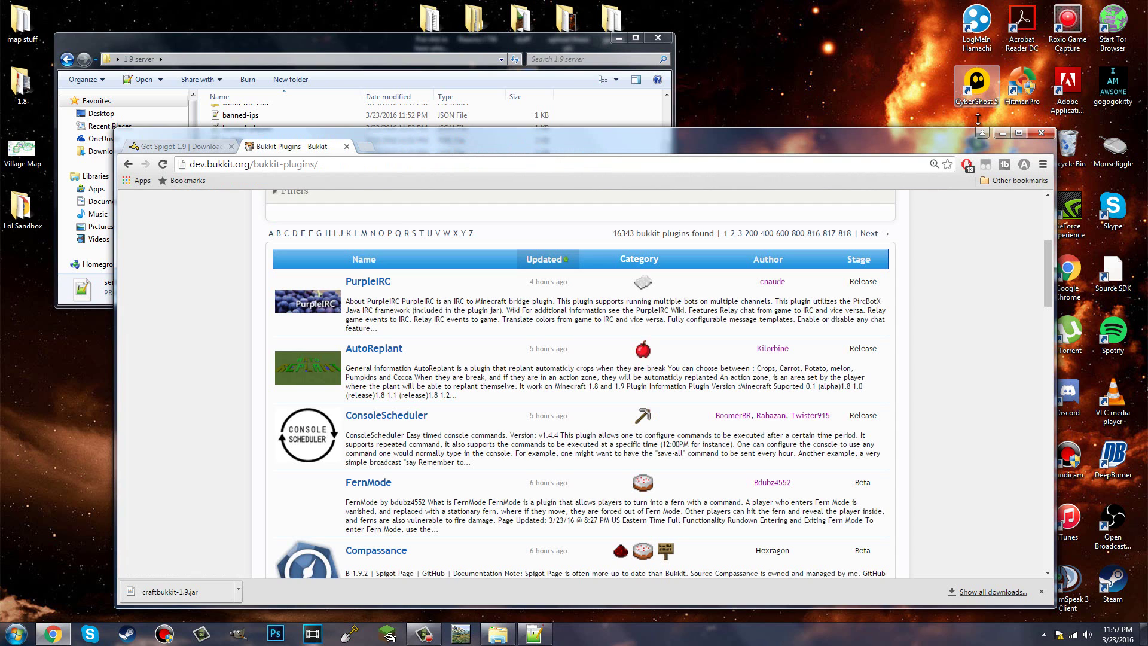
left_click(1003, 133)
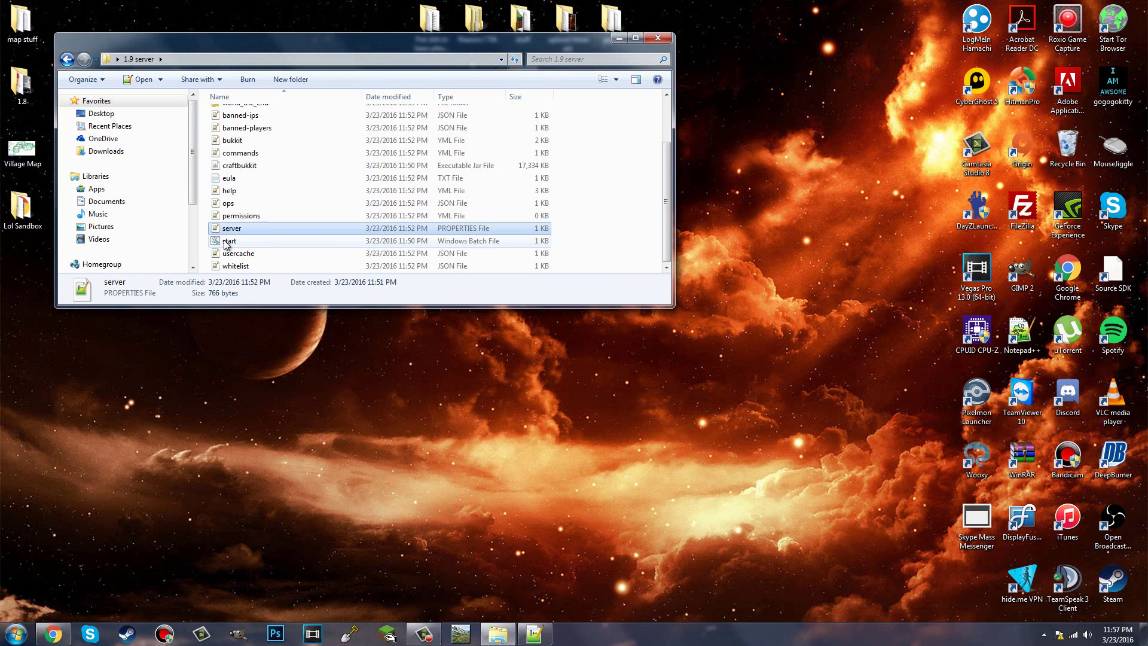
scroll(228, 242, "up", 2)
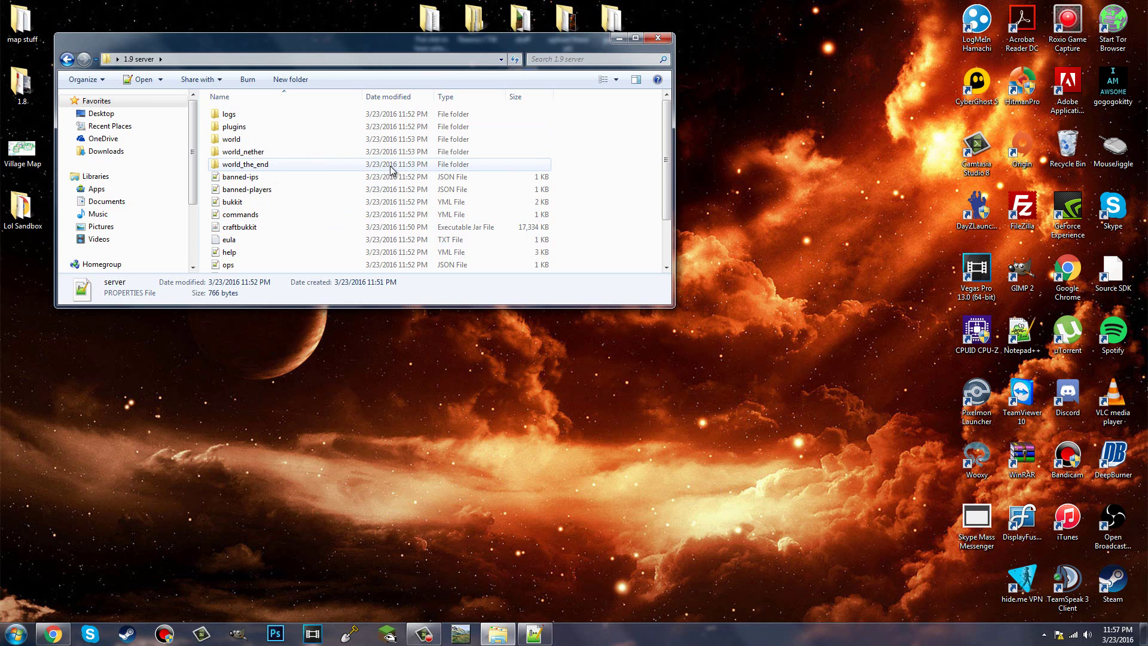
Step: Search 'spigot plugins' in a new Chrome tab, open the Resources | SpigotMC result, then minimize Chrome
left_click(53, 634)
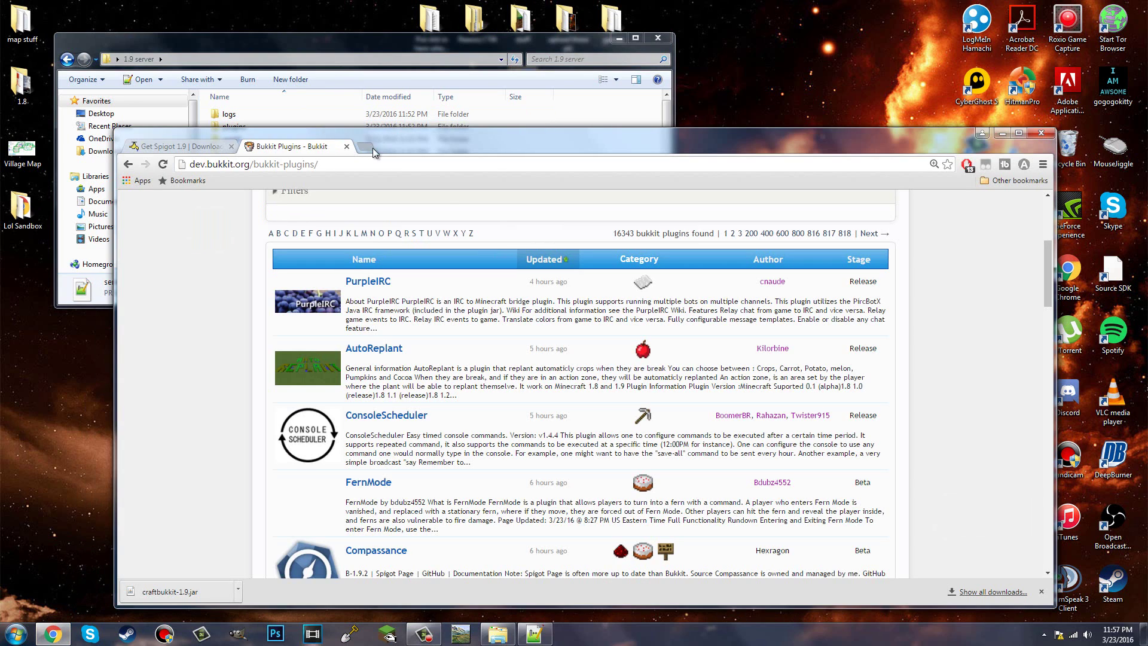
left_click(372, 149)
type("spigot p")
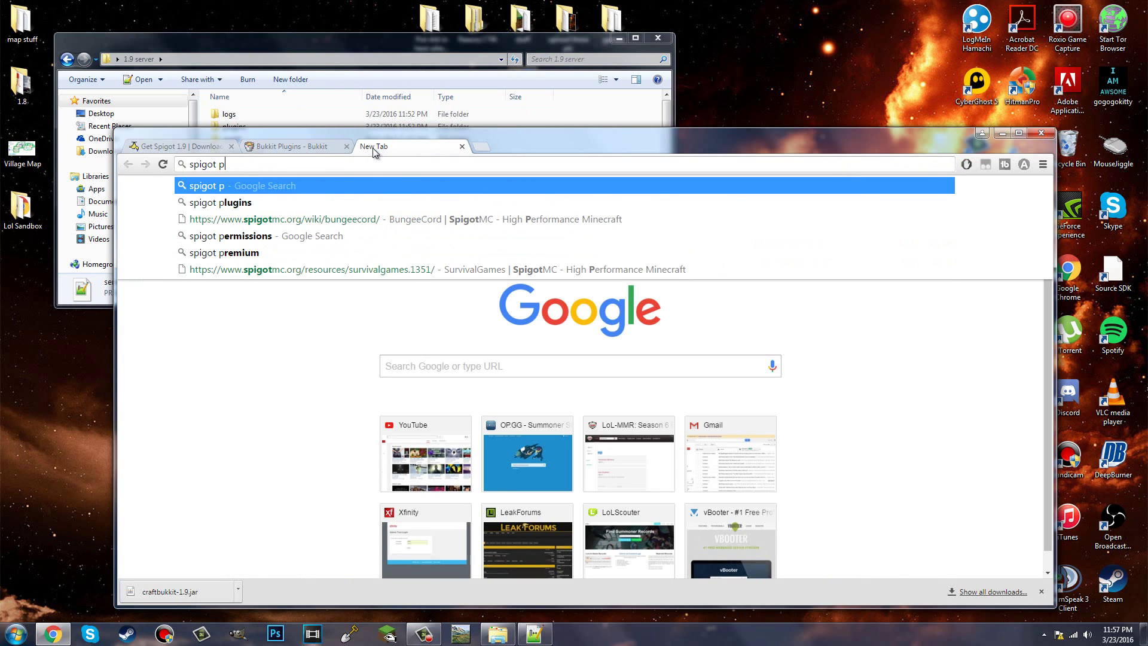
type("lugins")
key("Return")
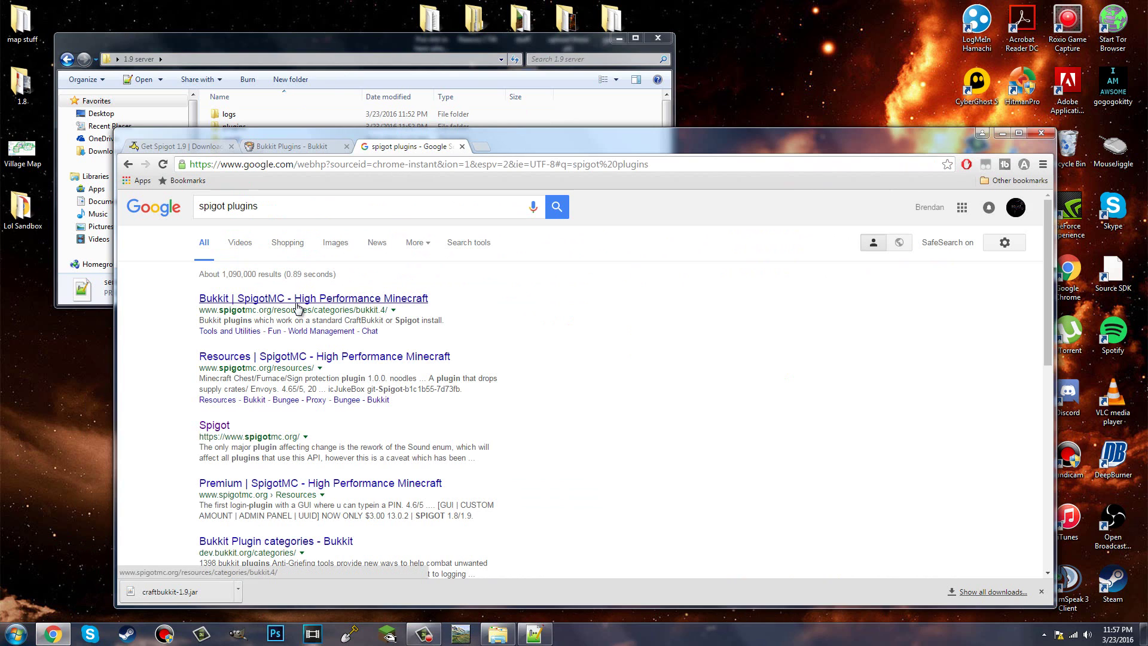
left_click(296, 361)
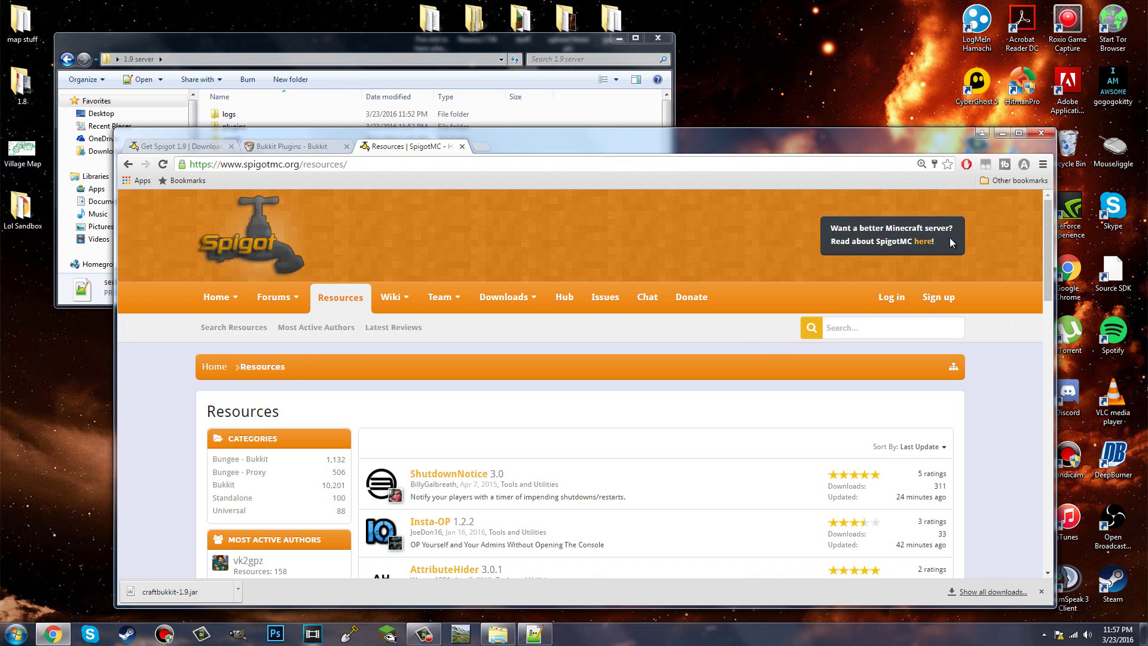
left_click(1002, 133)
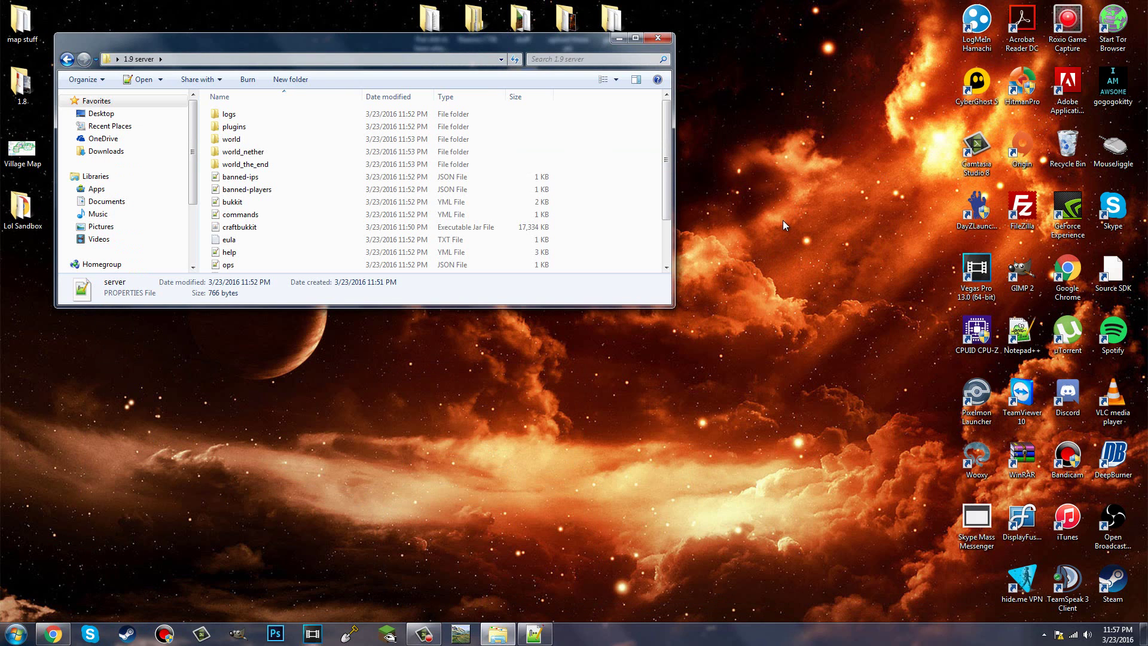